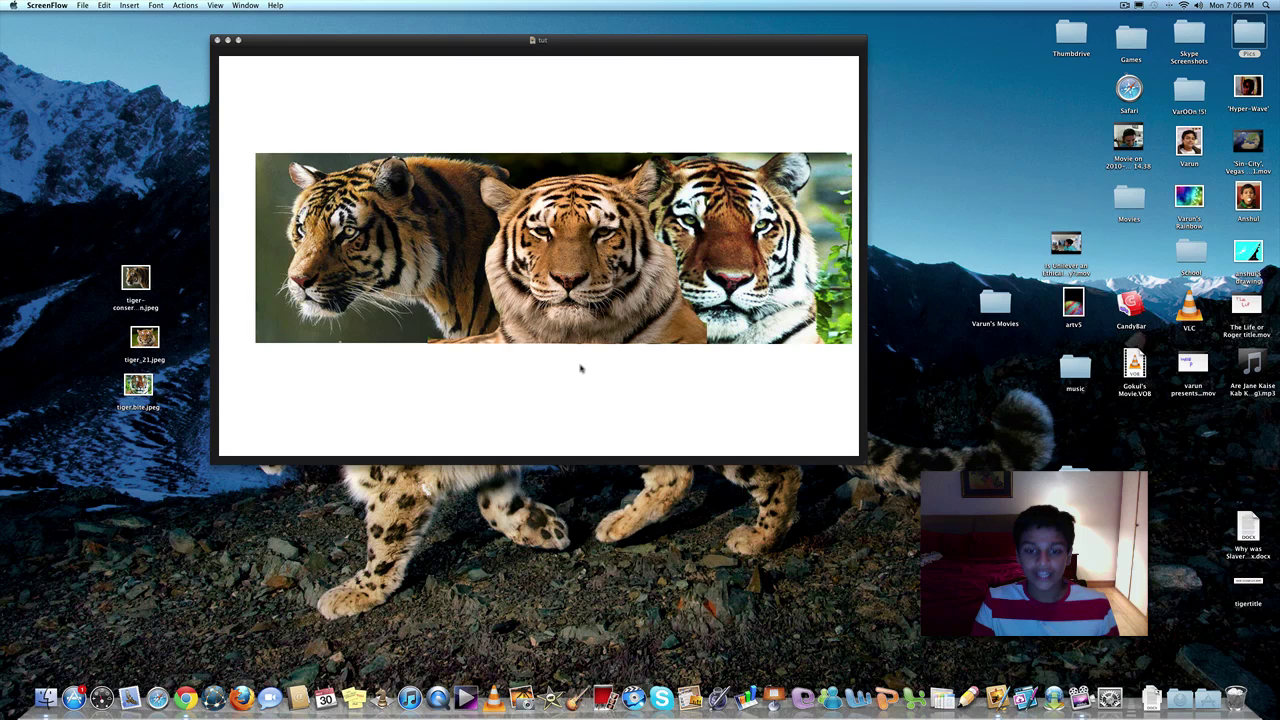
- Bring the three-tiger panorama window to the front and shift it slightly right
click(433, 49)
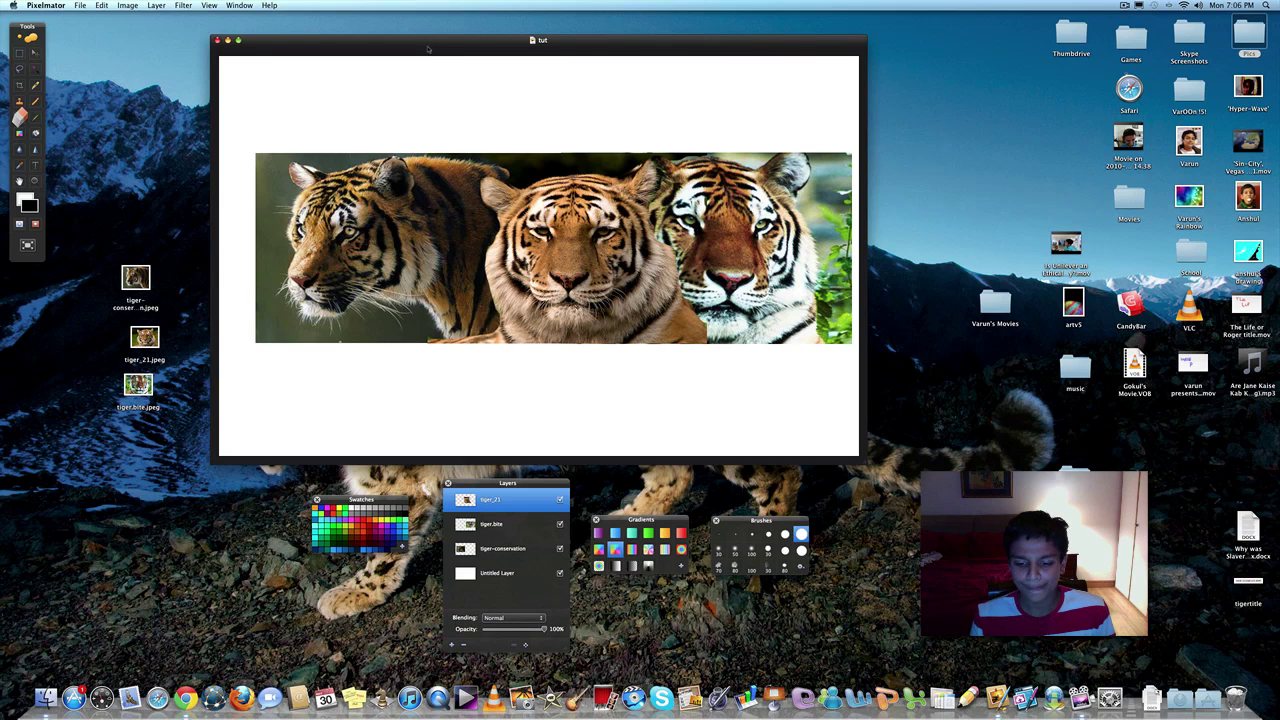
drag(464, 48, 498, 47)
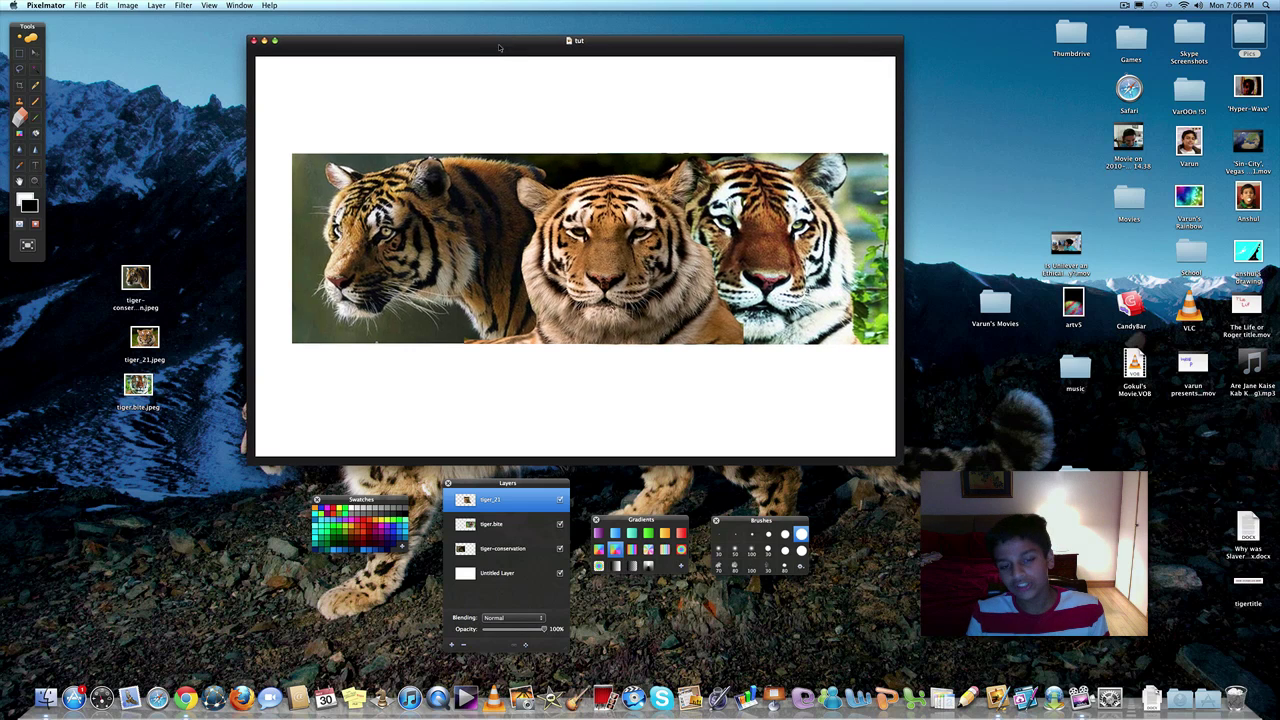
- Hide Pixelmator, reopen it from the Dock and create a blank 1280 x 800 'Untitled' image
key(super+h)
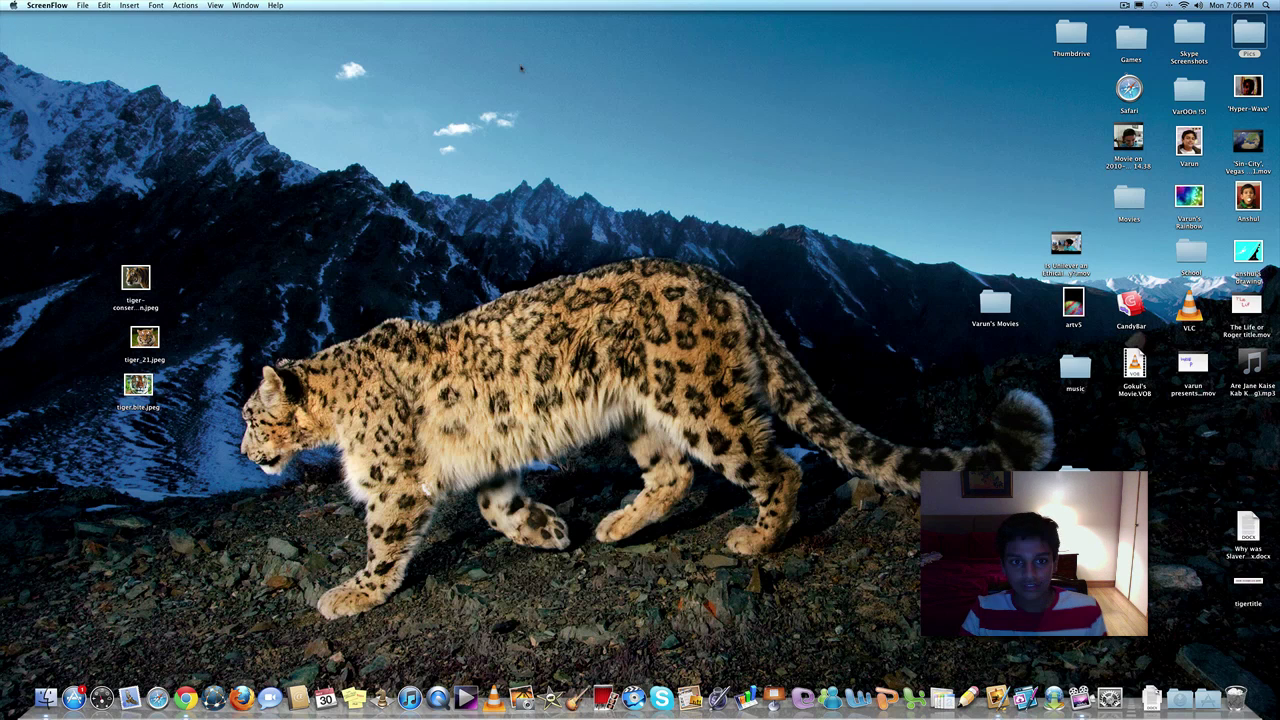
click(1004, 690)
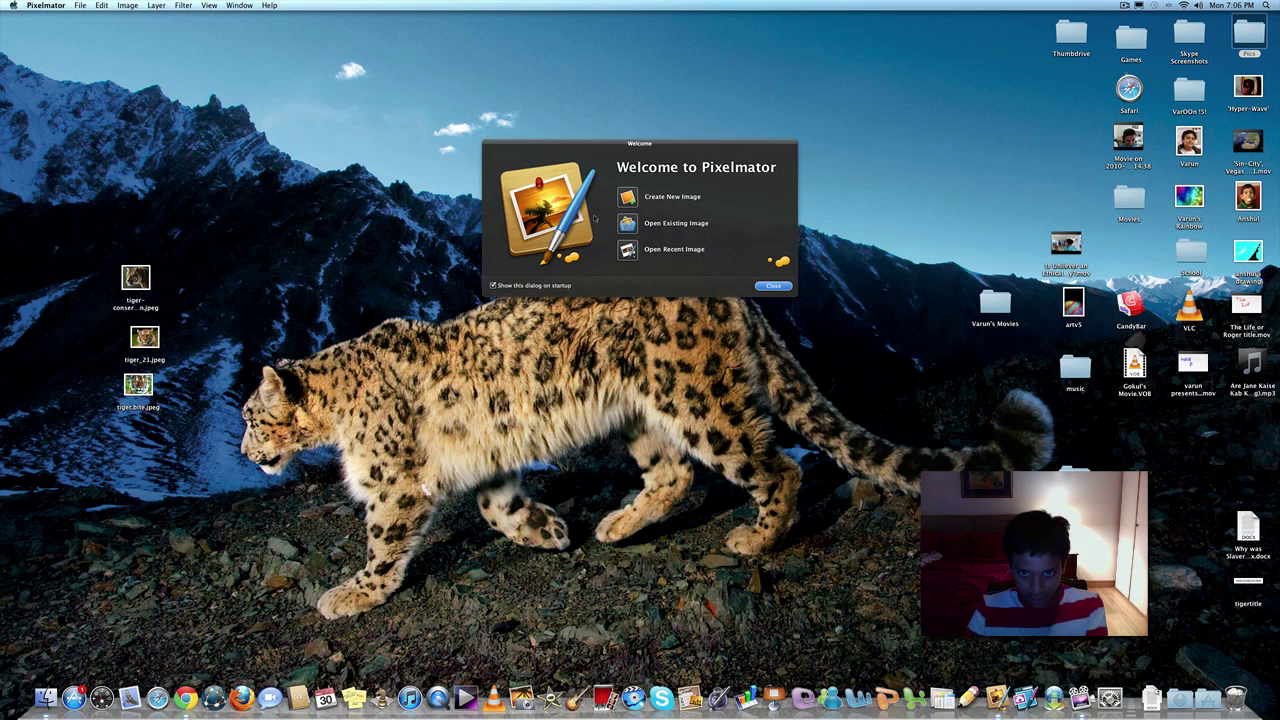
click(628, 197)
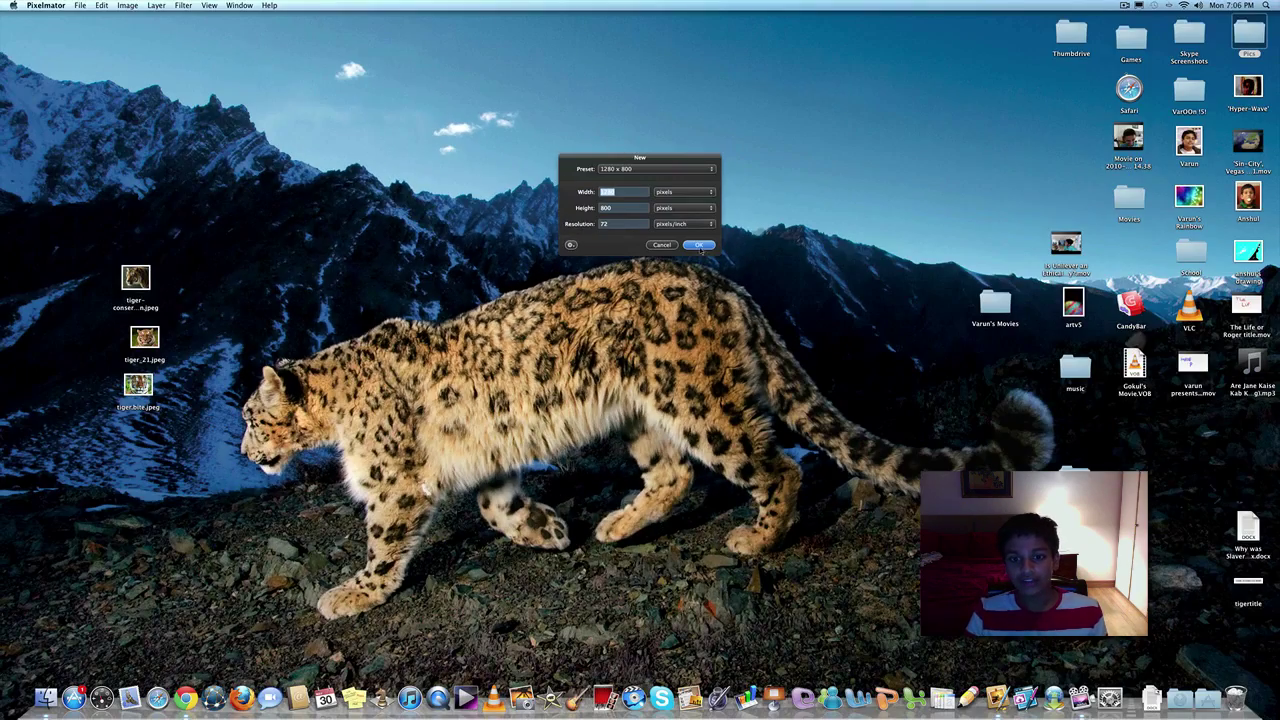
click(701, 245)
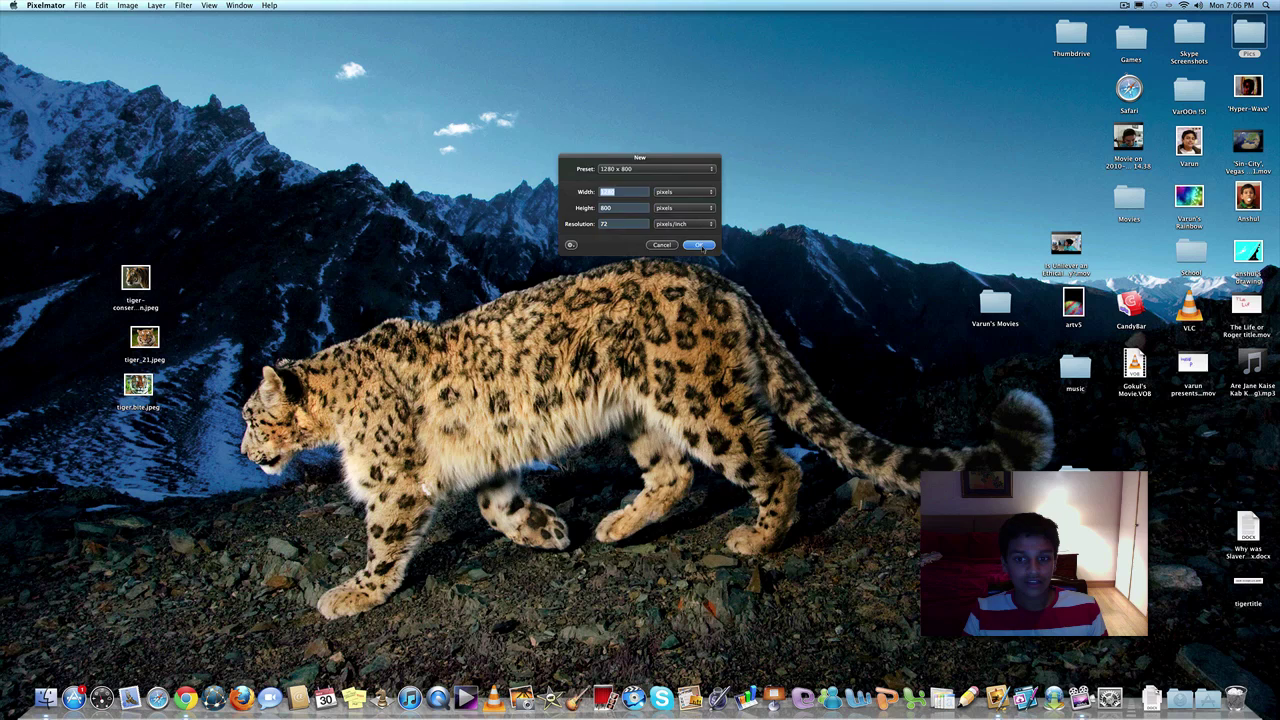
- Drop tiger-conservation.jpeg onto the canvas as a new layer and roughly position and stretch it
drag(544, 84, 472, 55)
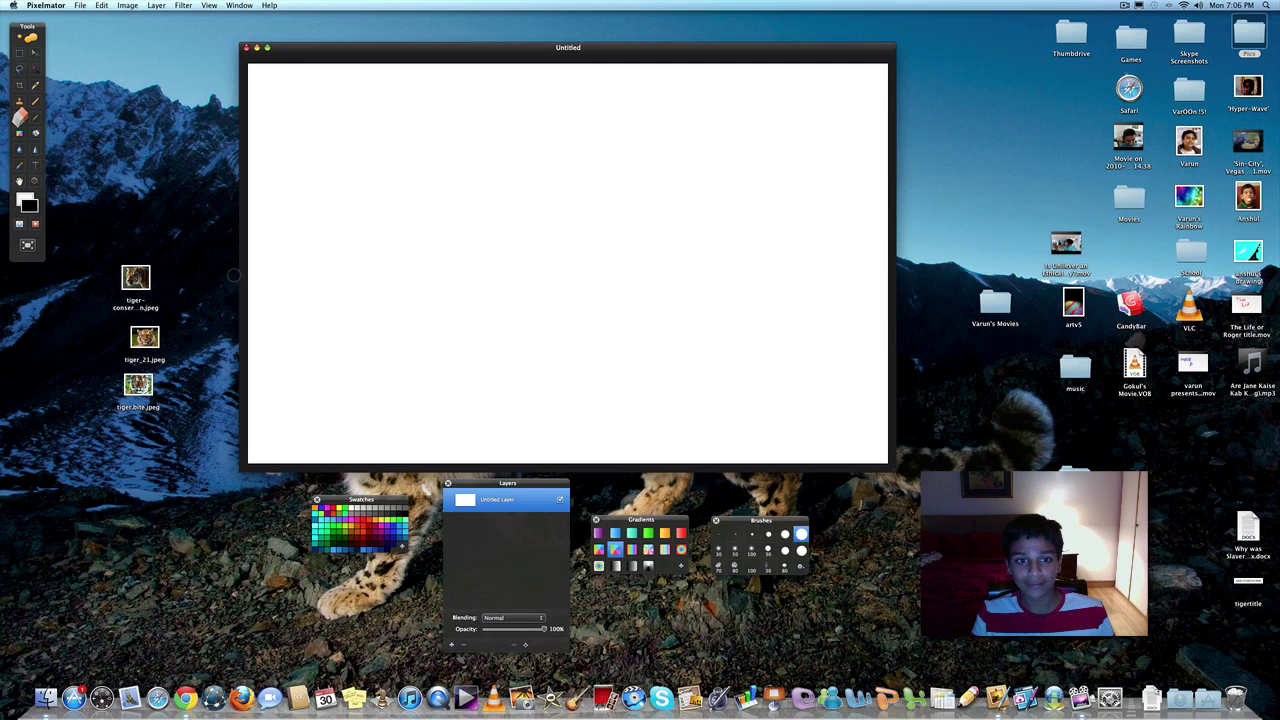
drag(136, 280, 350, 225)
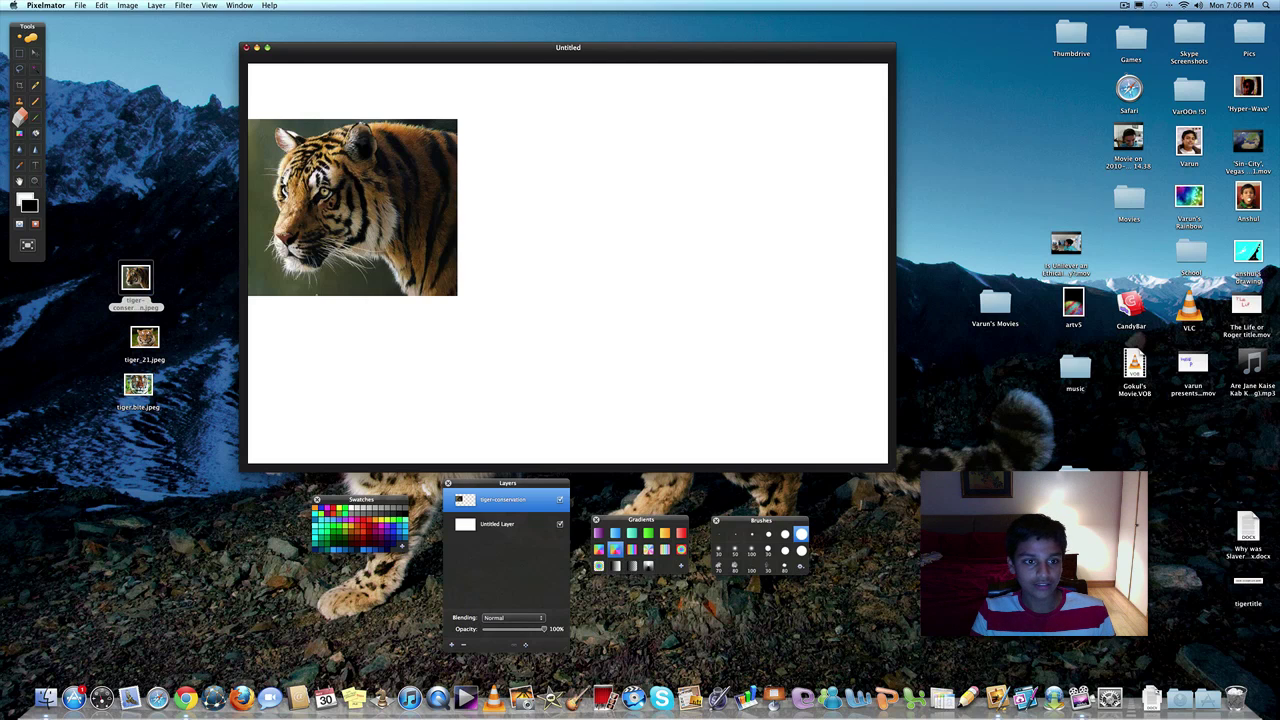
click(33, 55)
drag(395, 177, 429, 183)
drag(493, 300, 545, 311)
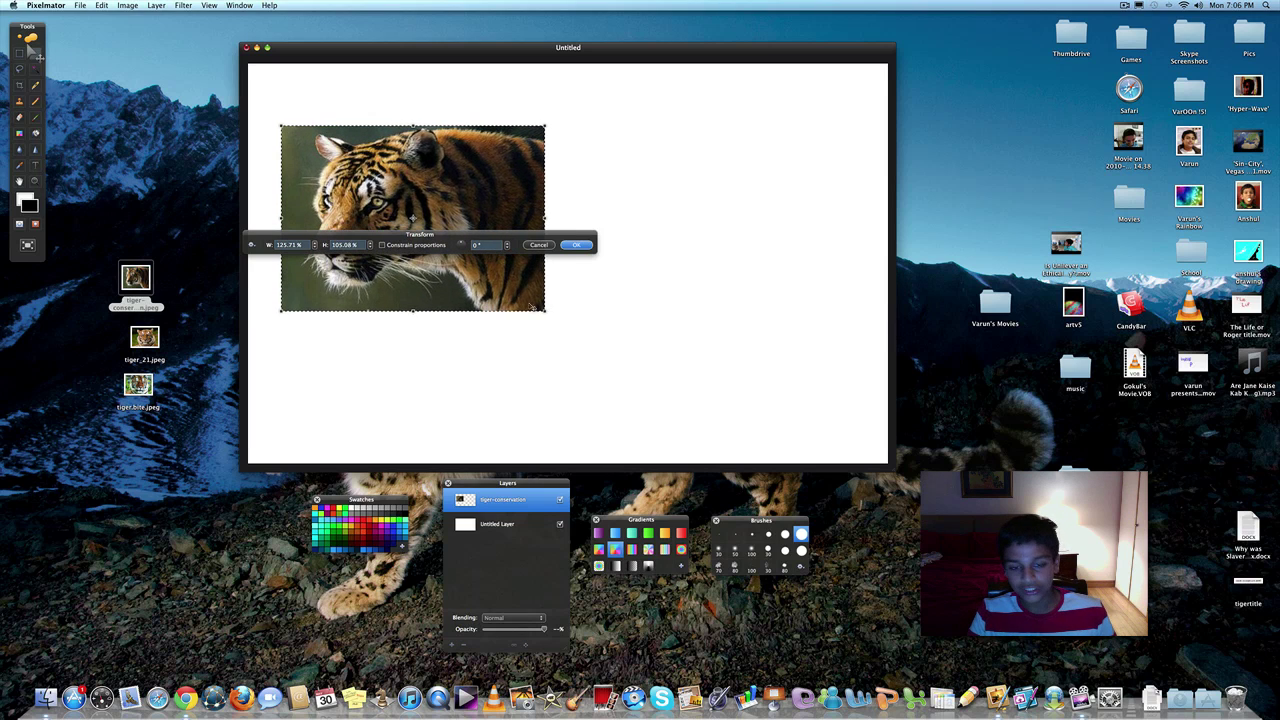
click(580, 246)
drag(494, 222, 489, 238)
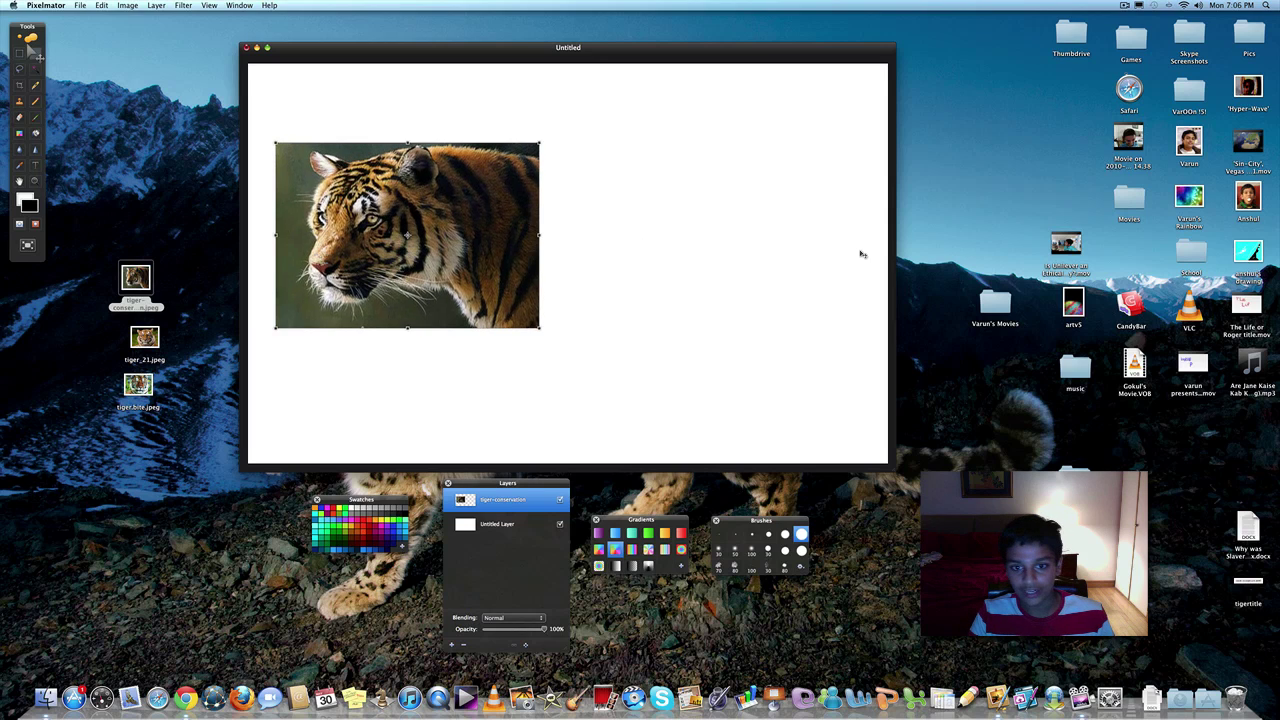
- Refine the tiger-conservation photo's size with Cmd+T transforms, narrowing and shrinking it toward the left
key(super+t)
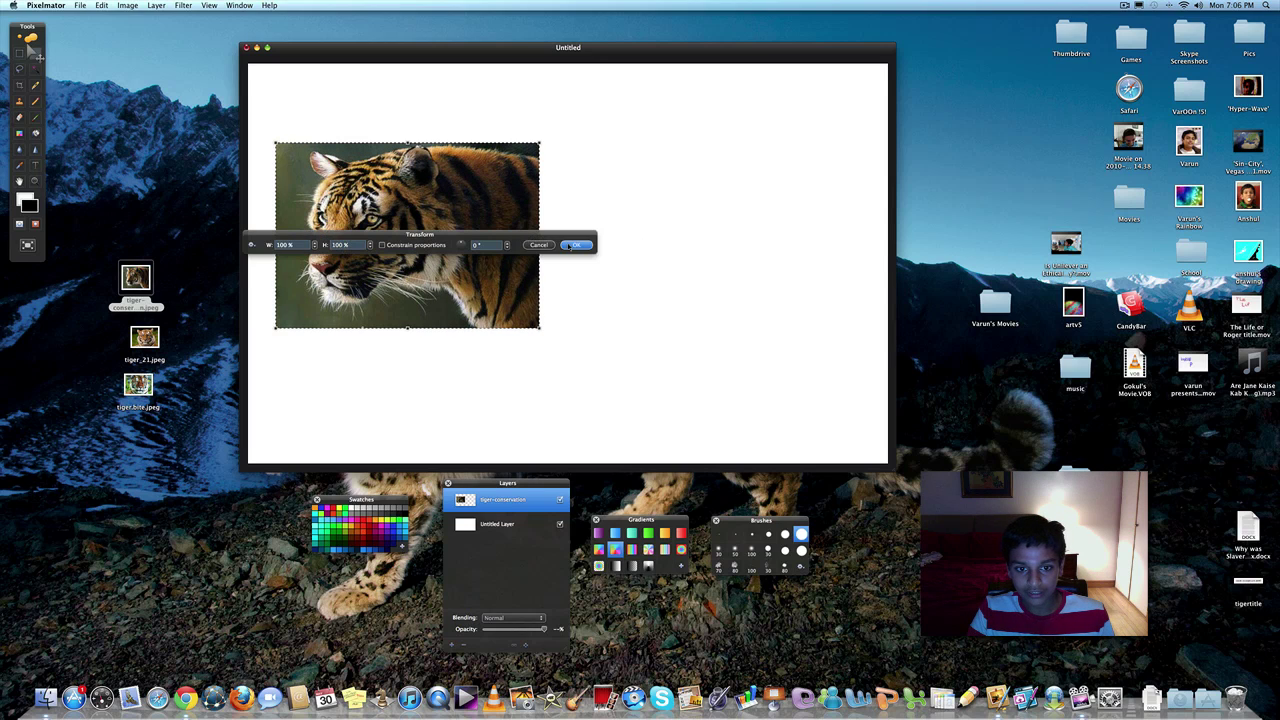
click(576, 246)
key(super+t)
drag(540, 235, 528, 233)
click(576, 245)
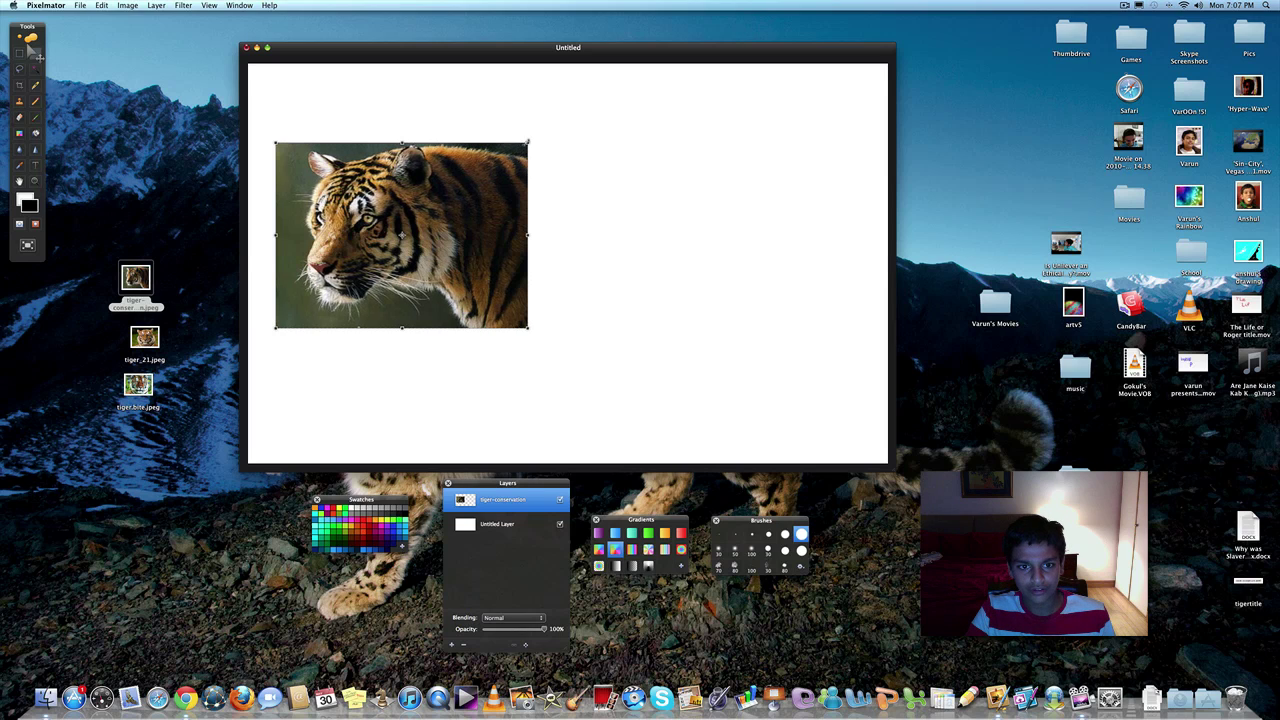
key(super+t)
drag(527, 142, 520, 155)
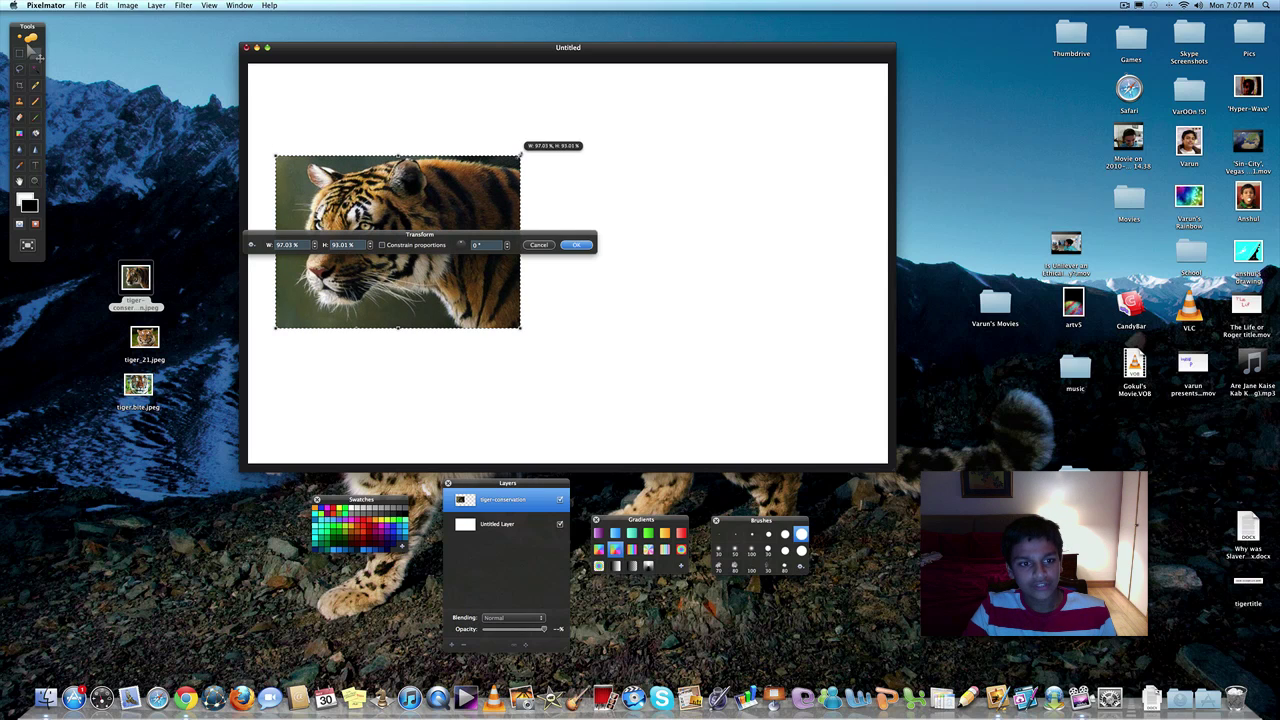
click(590, 247)
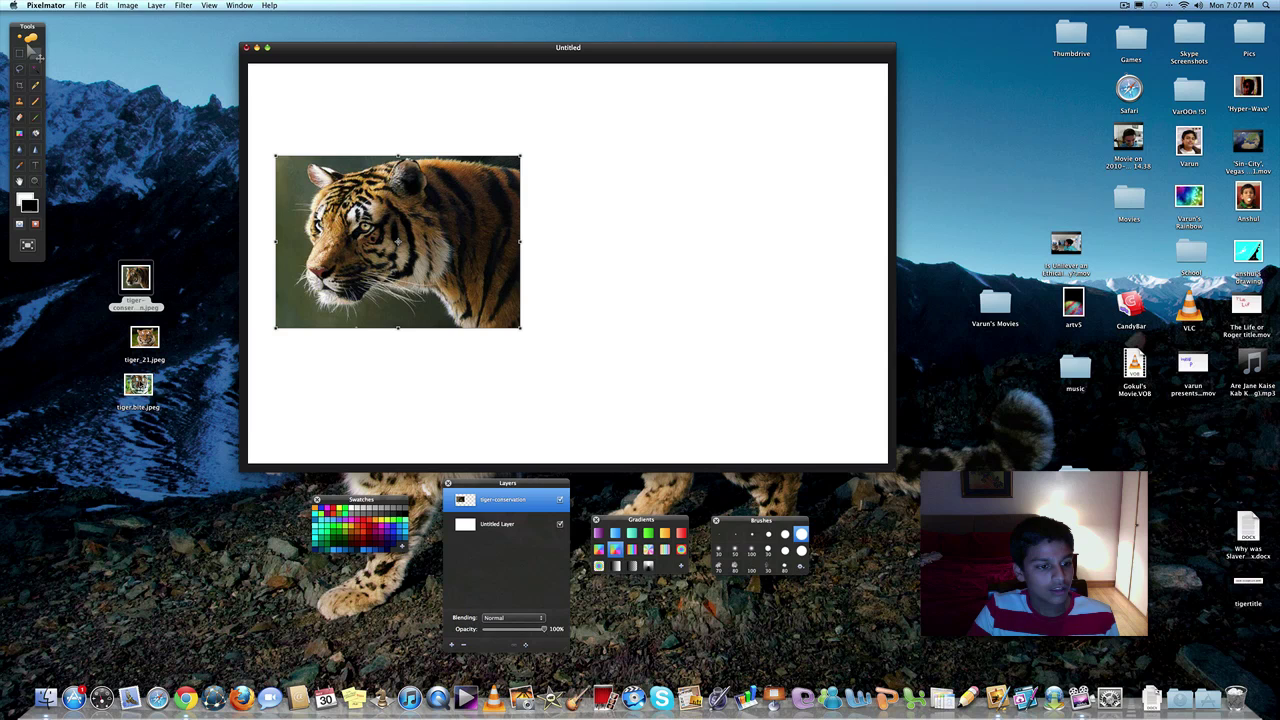
- Add tiger.bite.jpeg as a layer, scale it down toward the right side, then narrow its left edge
drag(138, 385, 684, 192)
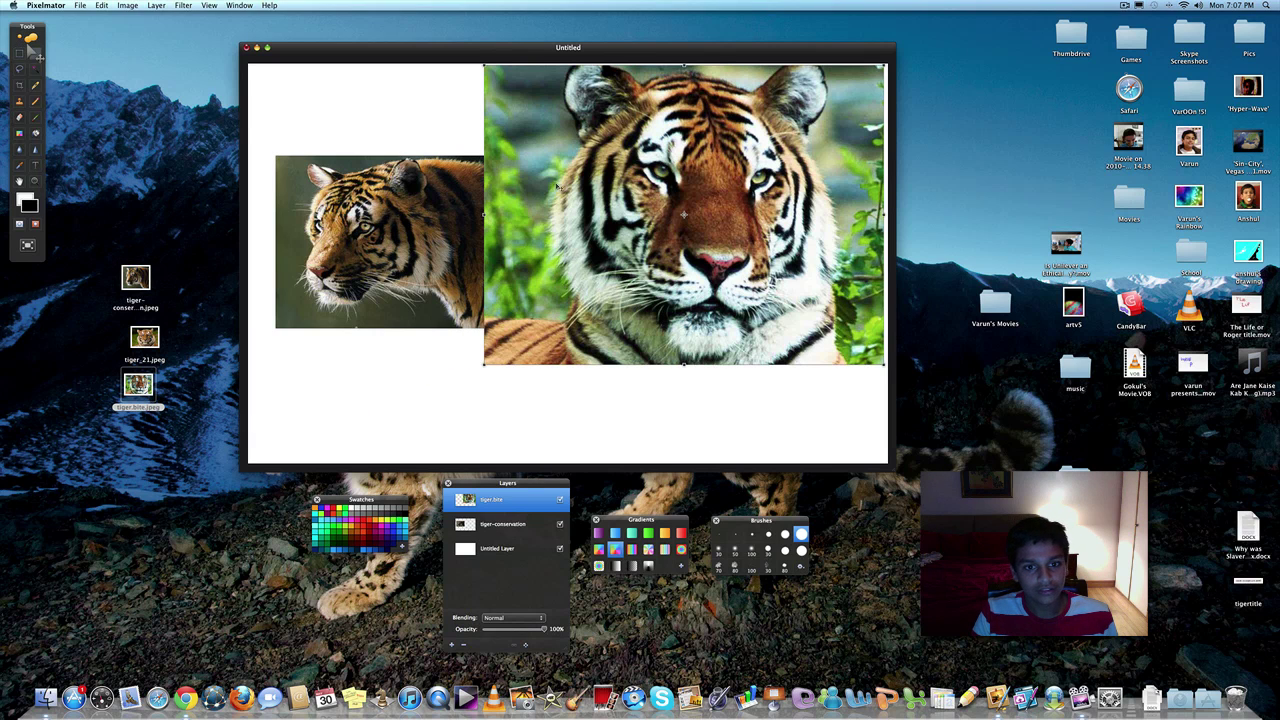
key(super+t)
drag(485, 66, 559, 152)
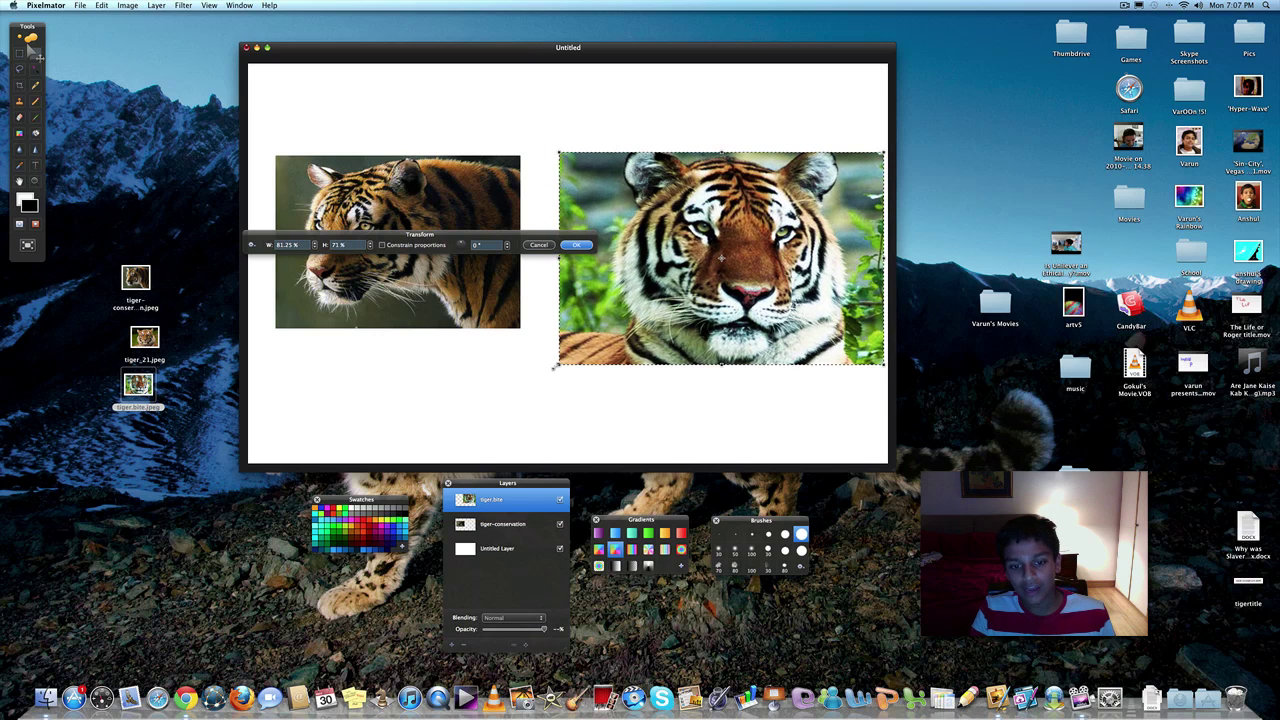
drag(557, 366, 597, 332)
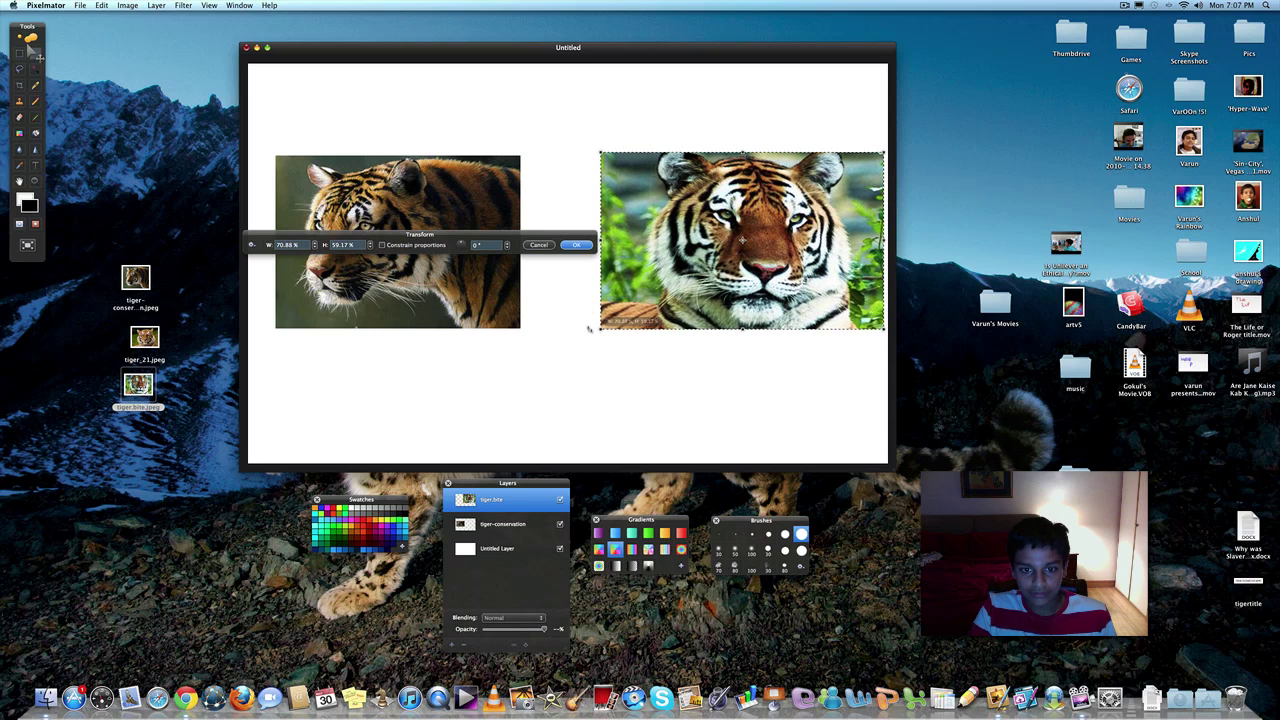
click(577, 245)
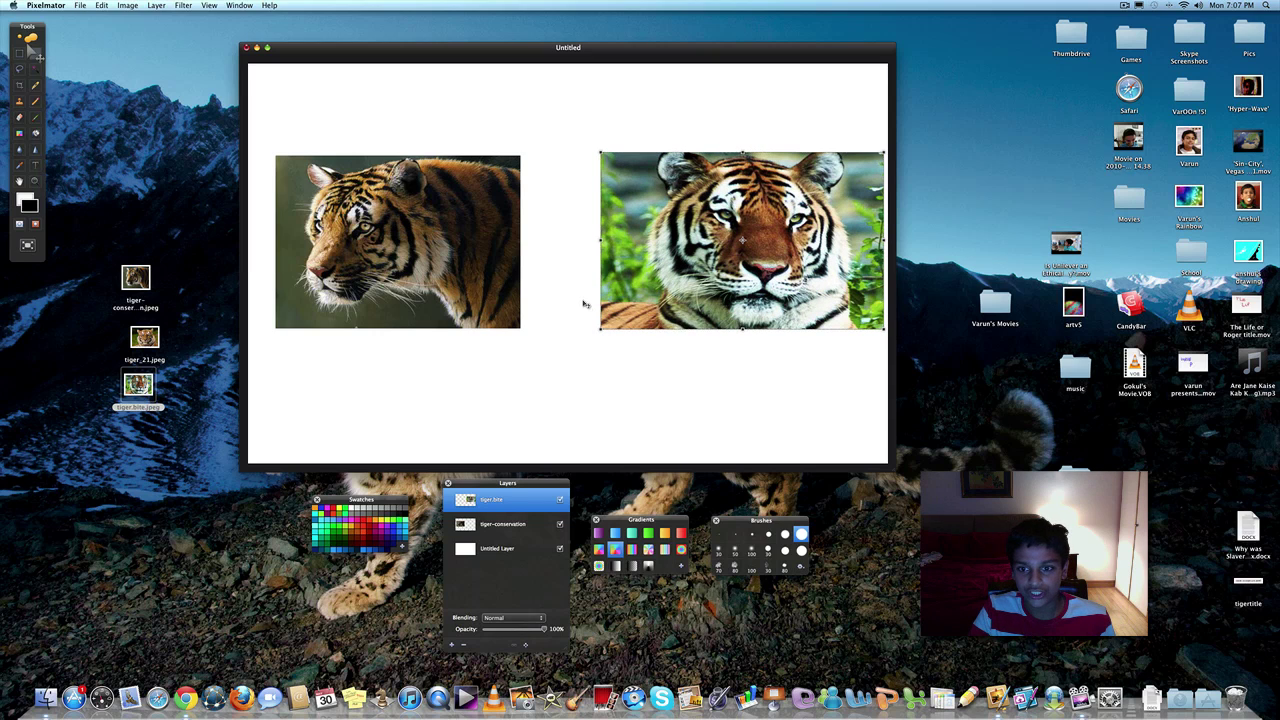
key(super+t)
drag(600, 242, 607, 242)
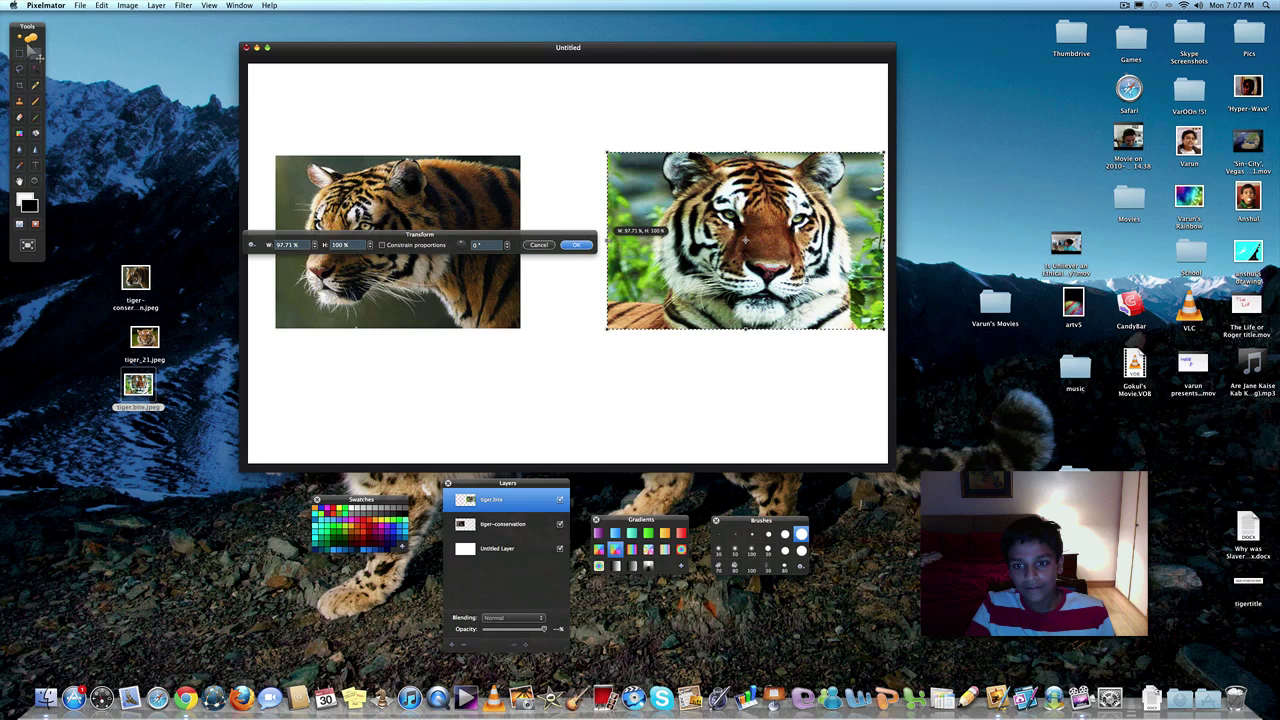
click(589, 248)
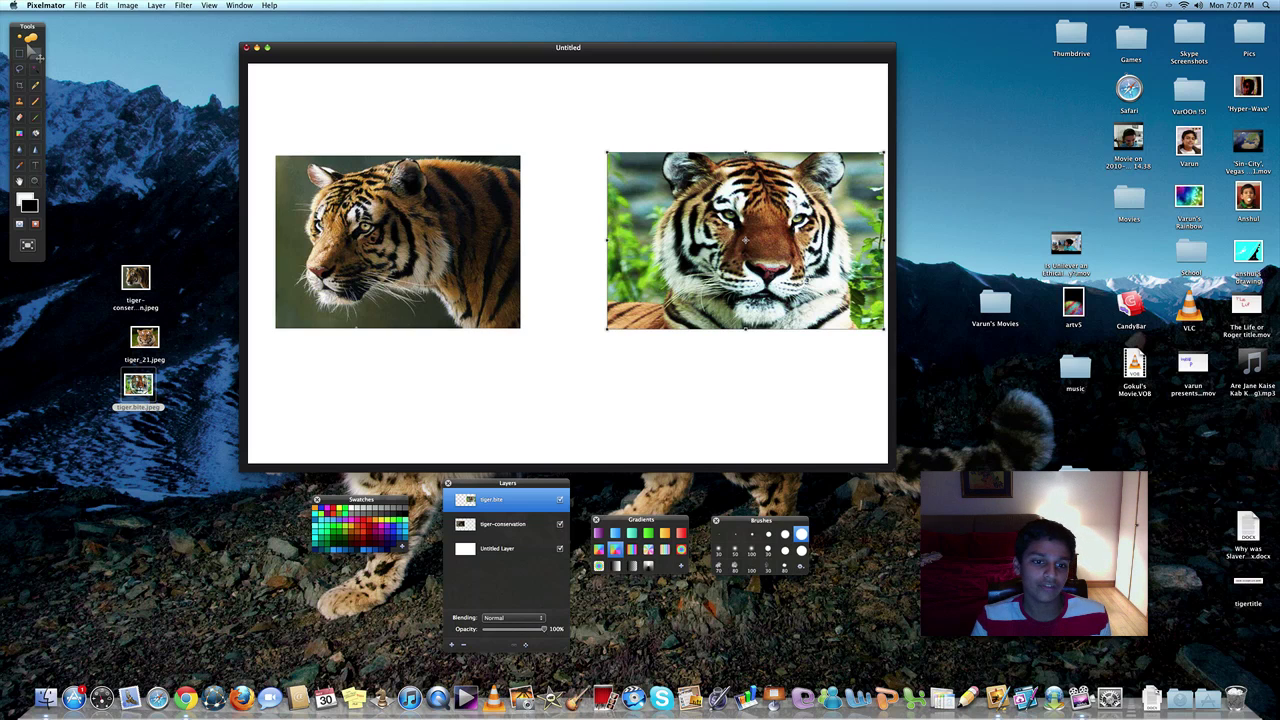
- Drop tiger_21 onto the canvas and scale it down to about half size
drag(160, 352, 588, 292)
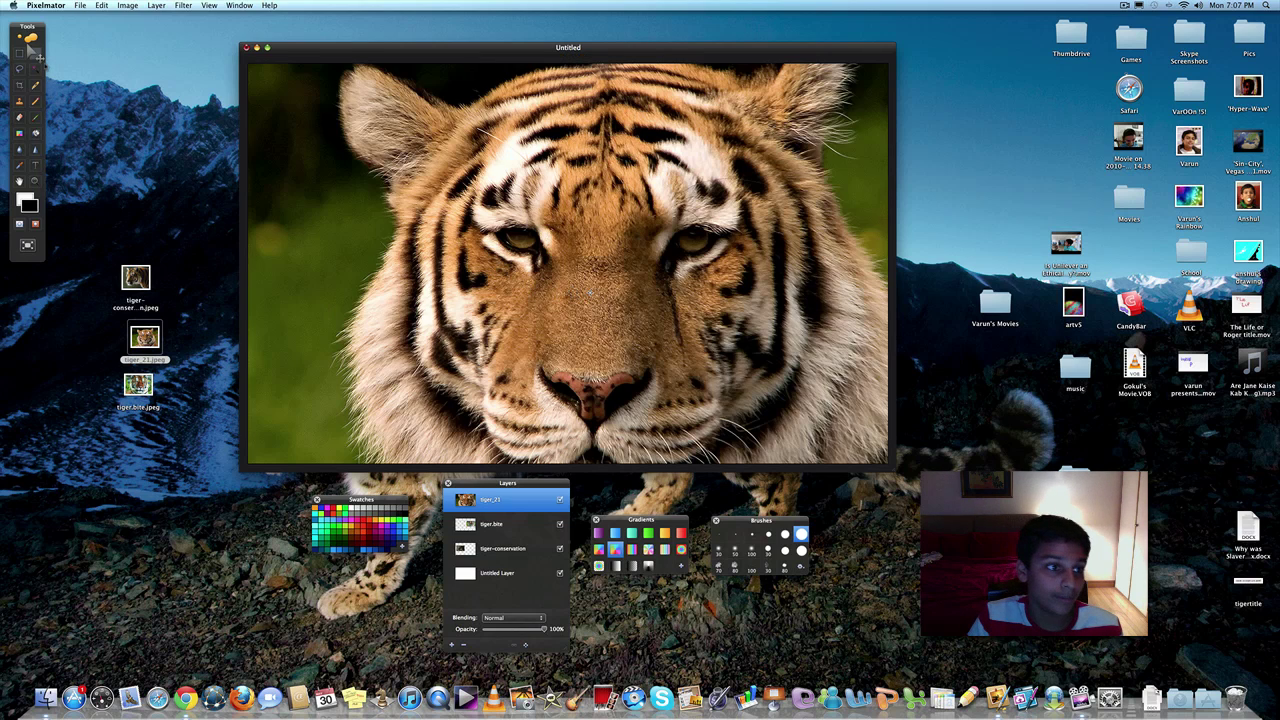
drag(396, 145, 510, 268)
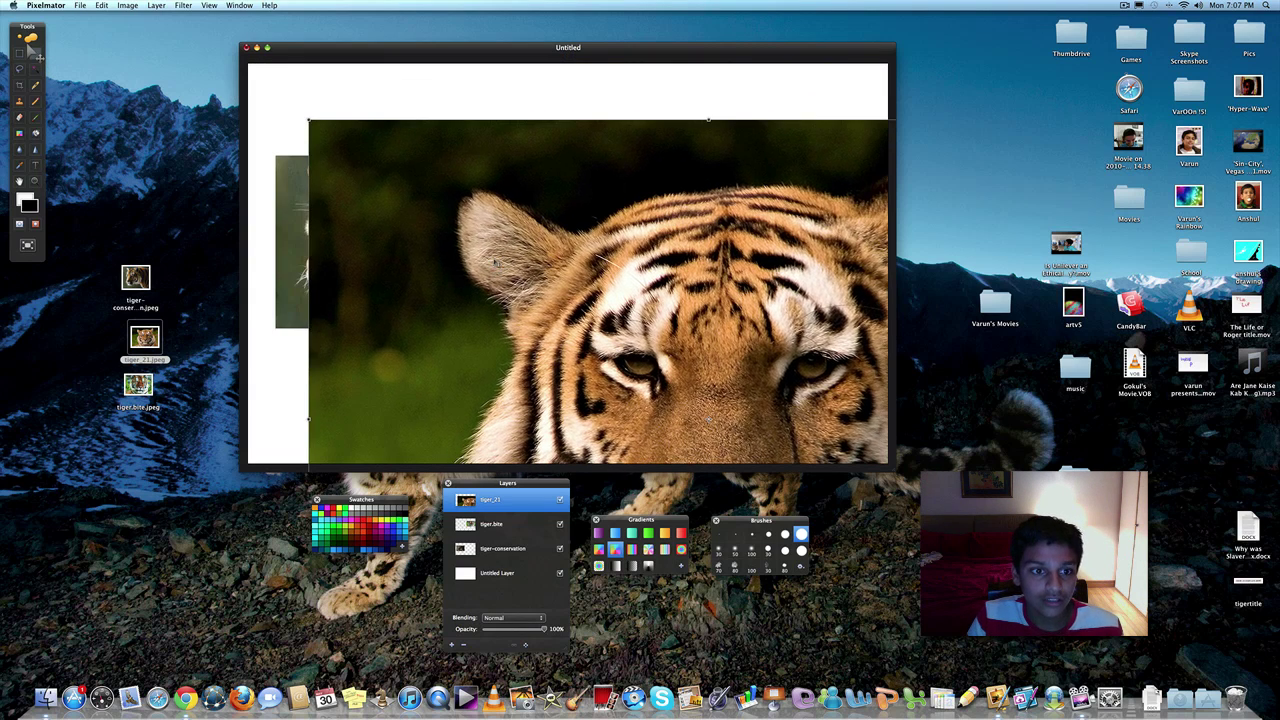
drag(309, 120, 470, 158)
drag(766, 124, 672, 262)
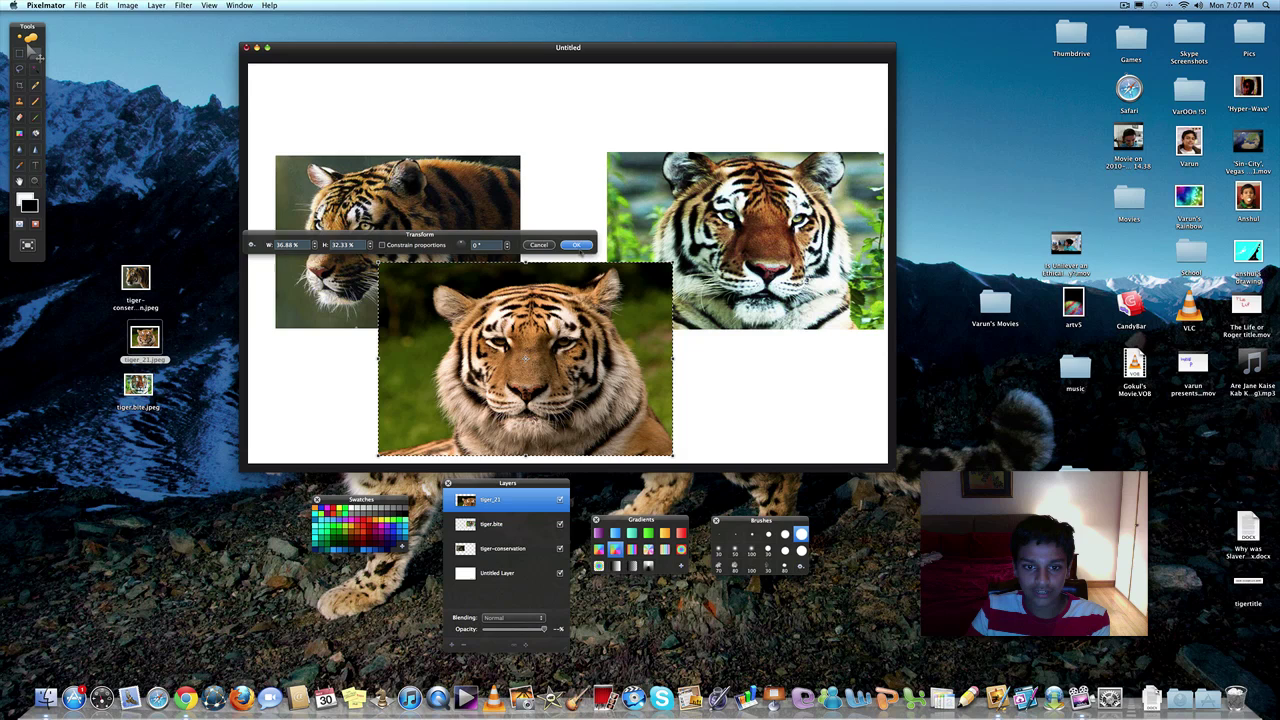
click(577, 245)
- Move tiger_21 between the other two tigers and shrink it to fill the gap
drag(582, 317, 614, 196)
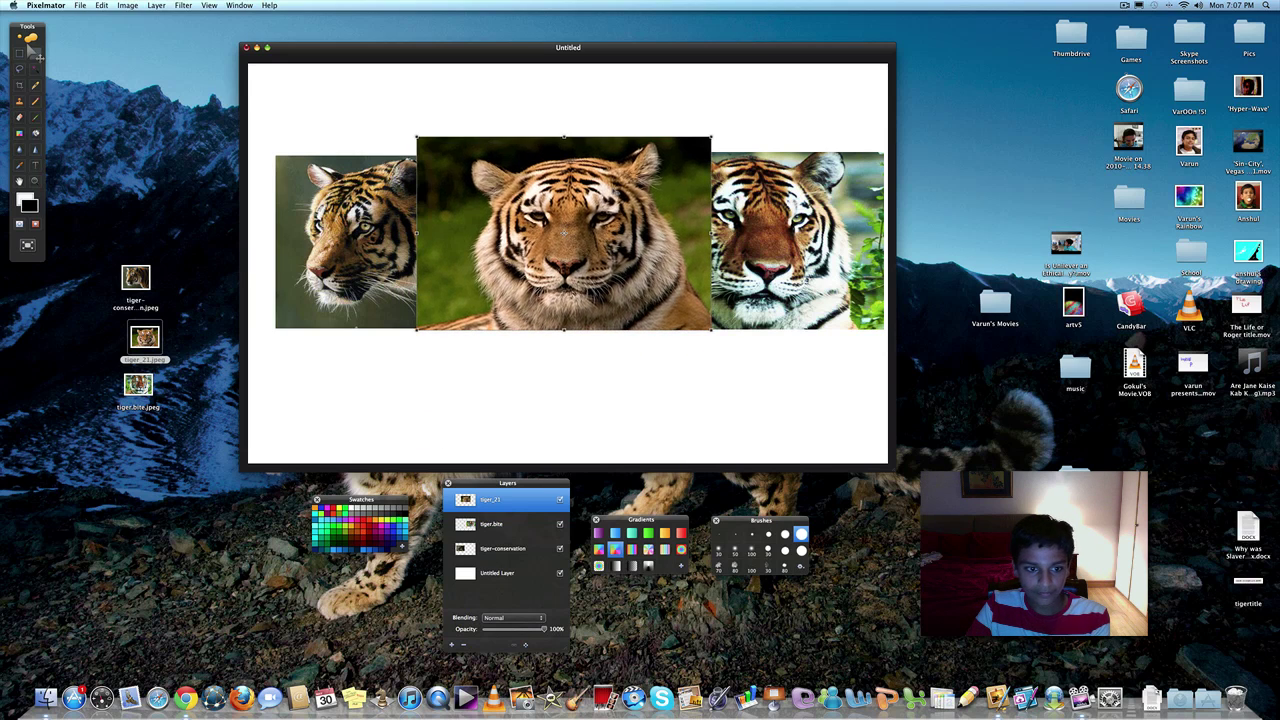
key(super+t)
drag(711, 136, 705, 151)
- Commit the middle tiger's resize, then stretch the left tiger layer slightly taller
click(575, 245)
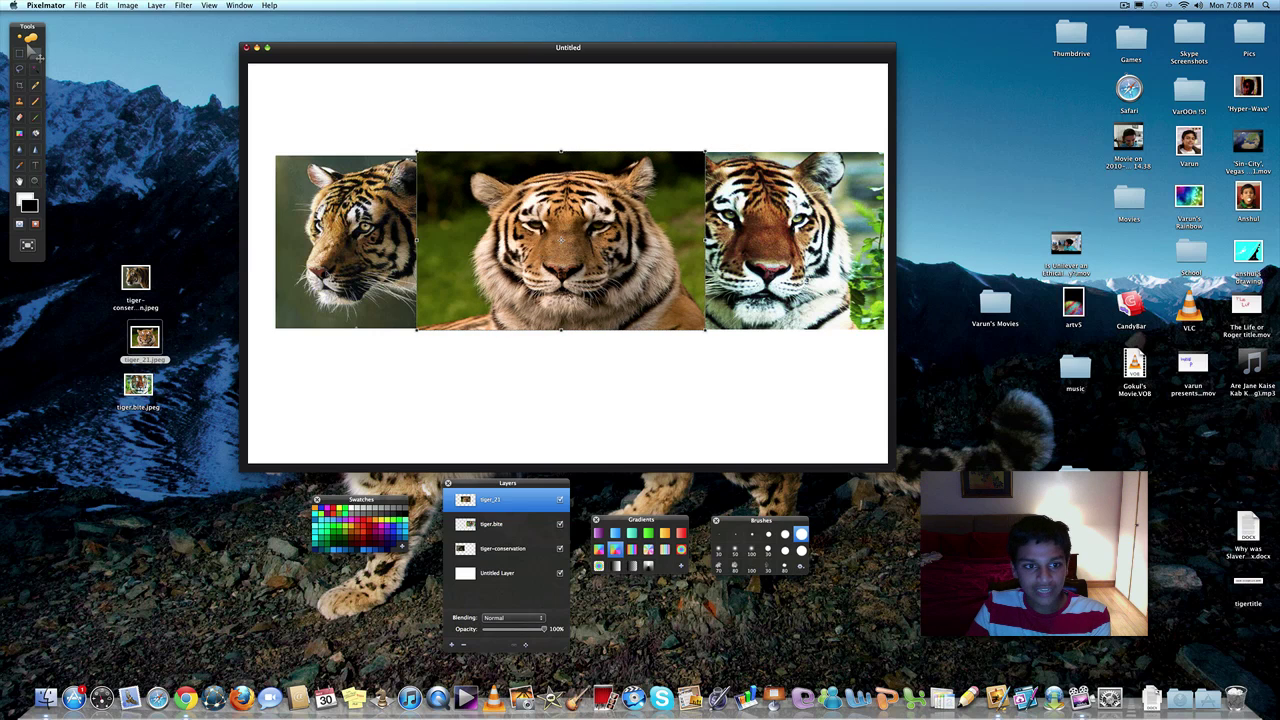
click(487, 552)
key(super+t)
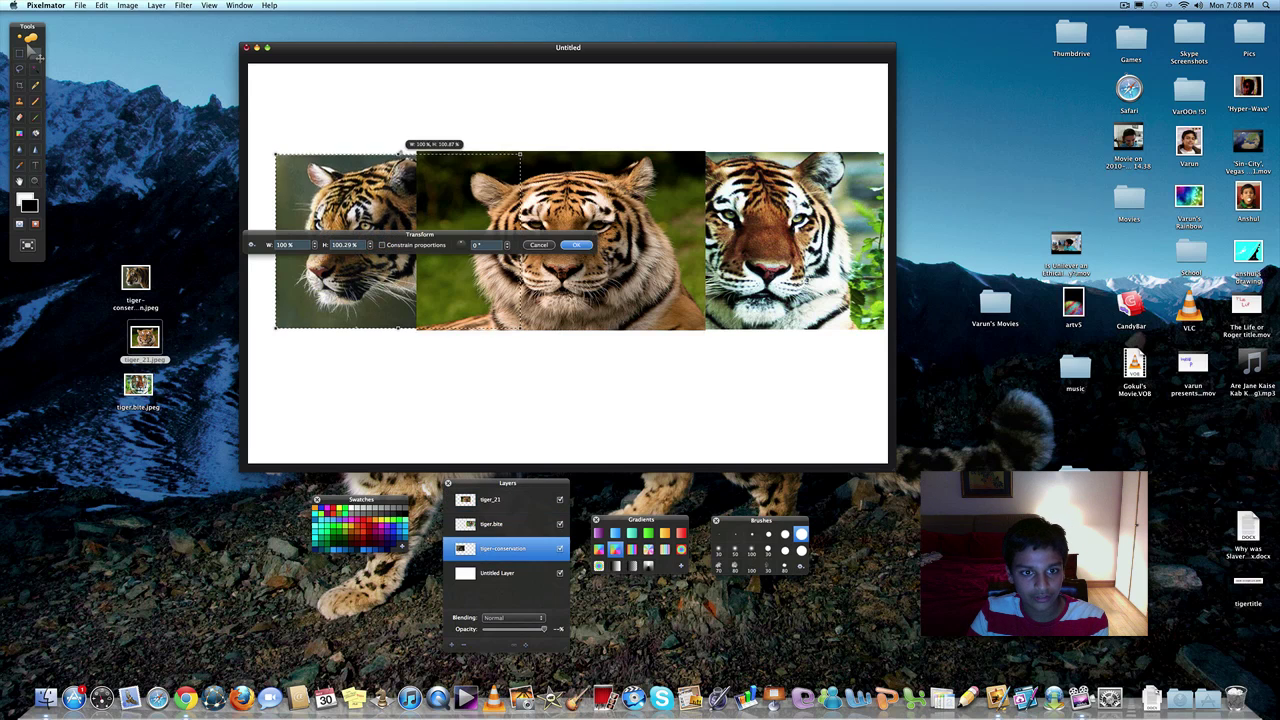
click(572, 245)
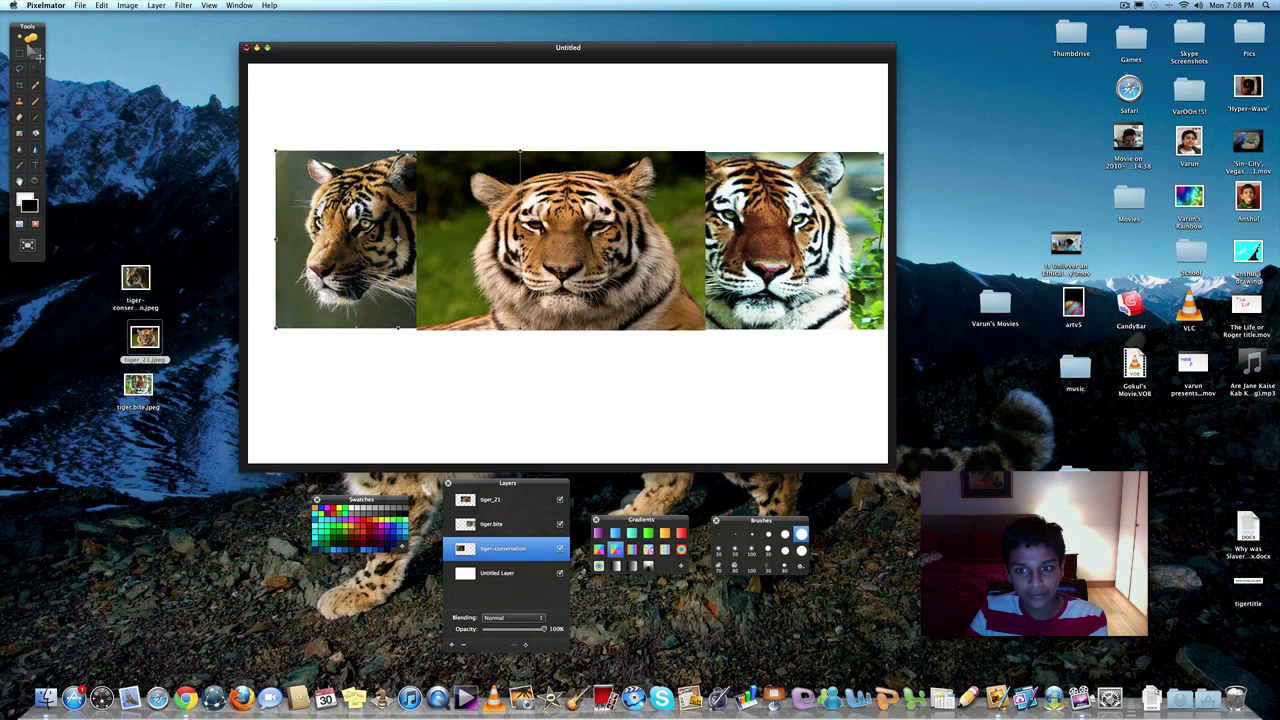
key(super+t)
drag(399, 330, 399, 333)
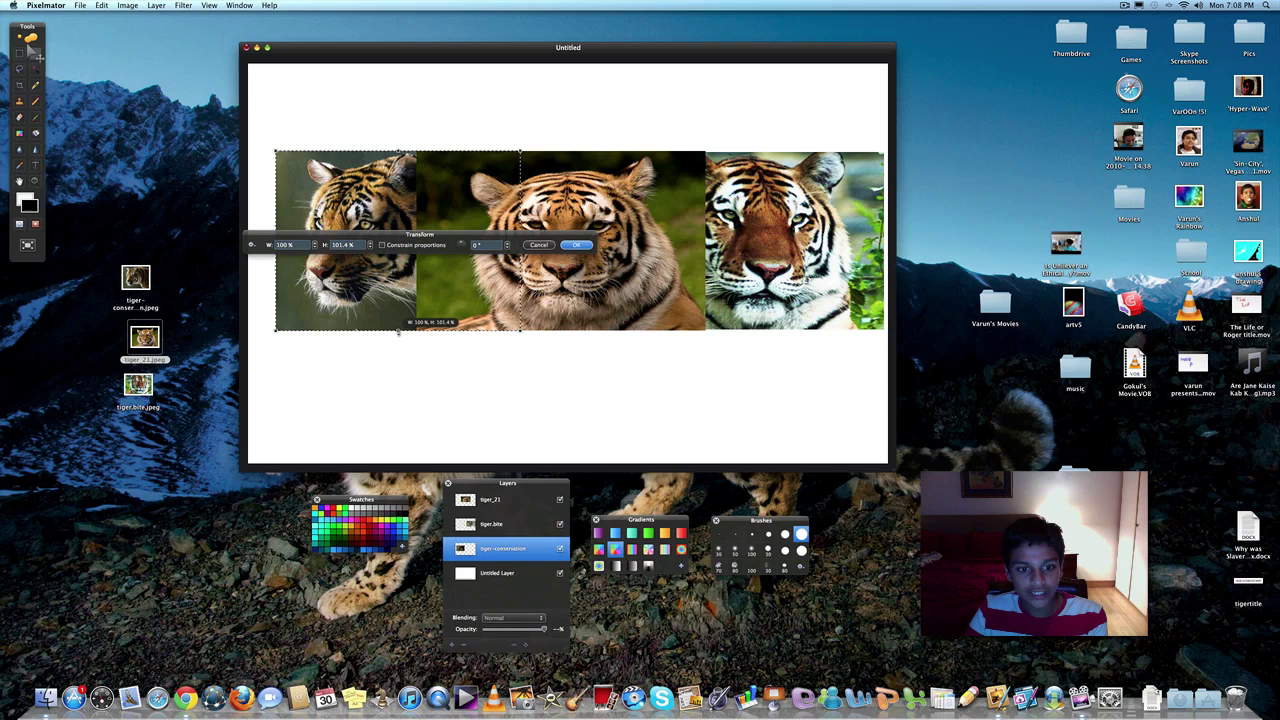
click(575, 245)
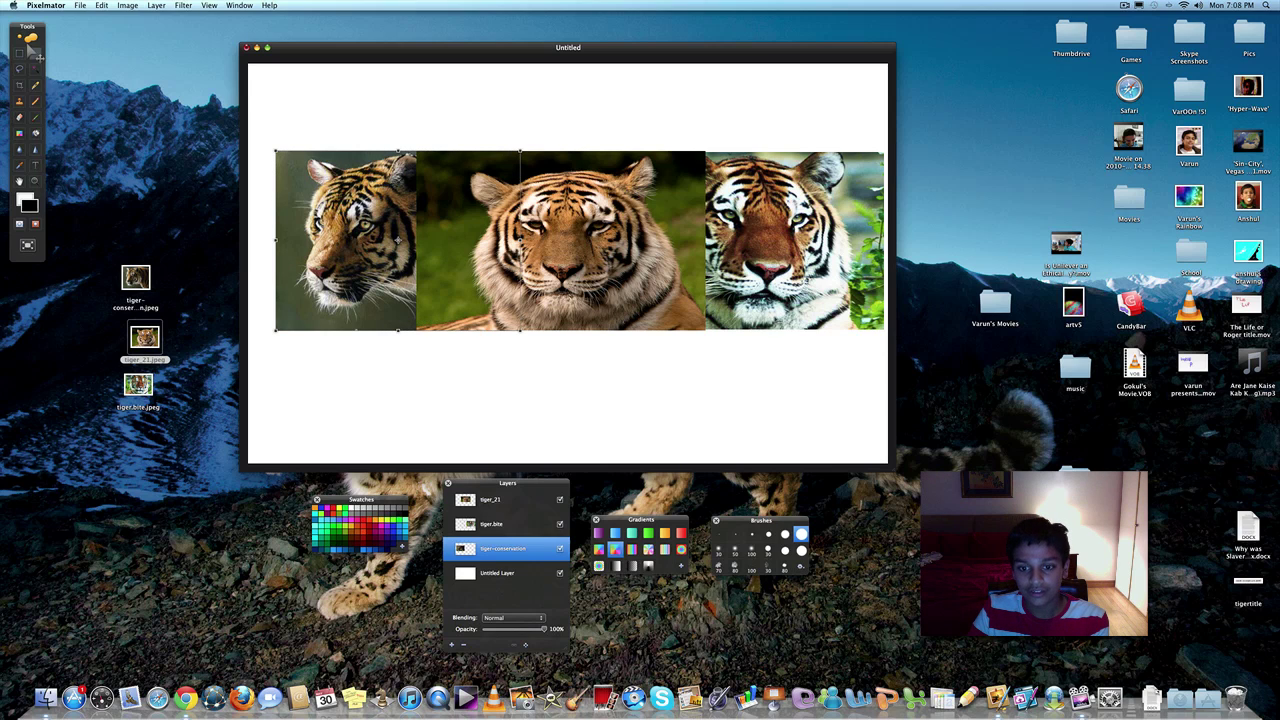
- Stretch the right tiger.bite layer slightly taller to match the others
double_click(491, 524)
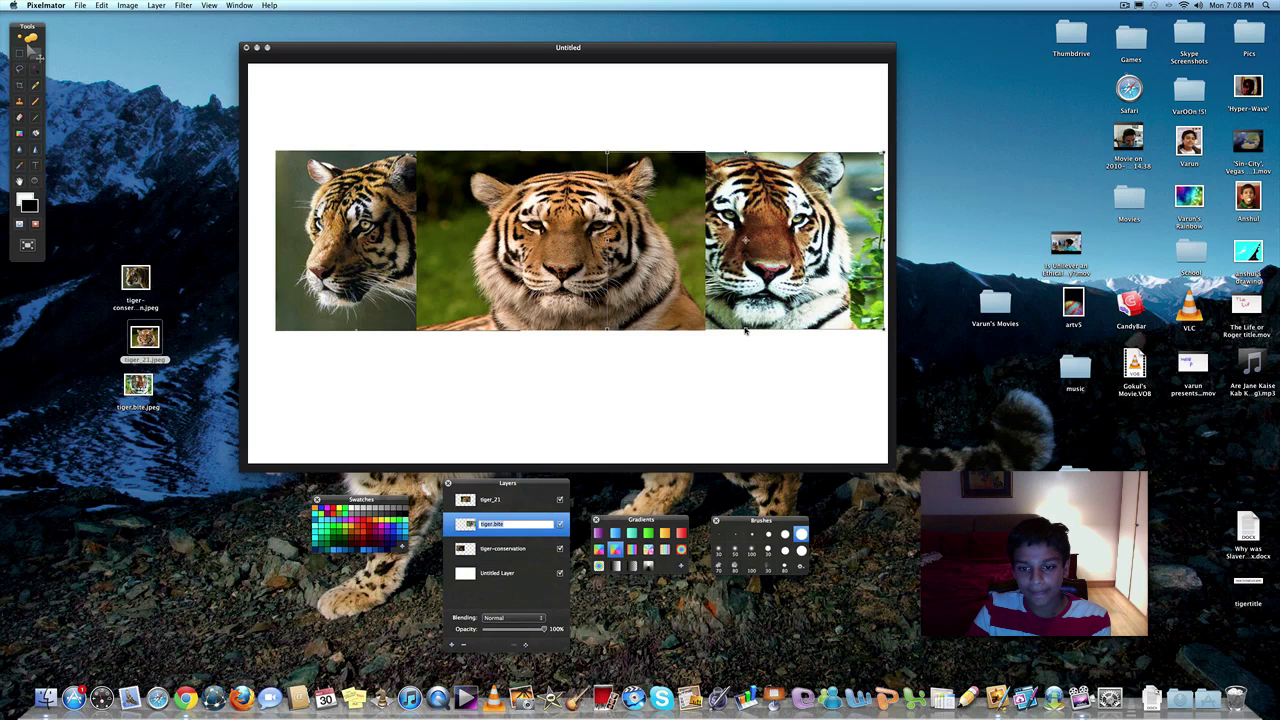
key(Return)
key(super+t)
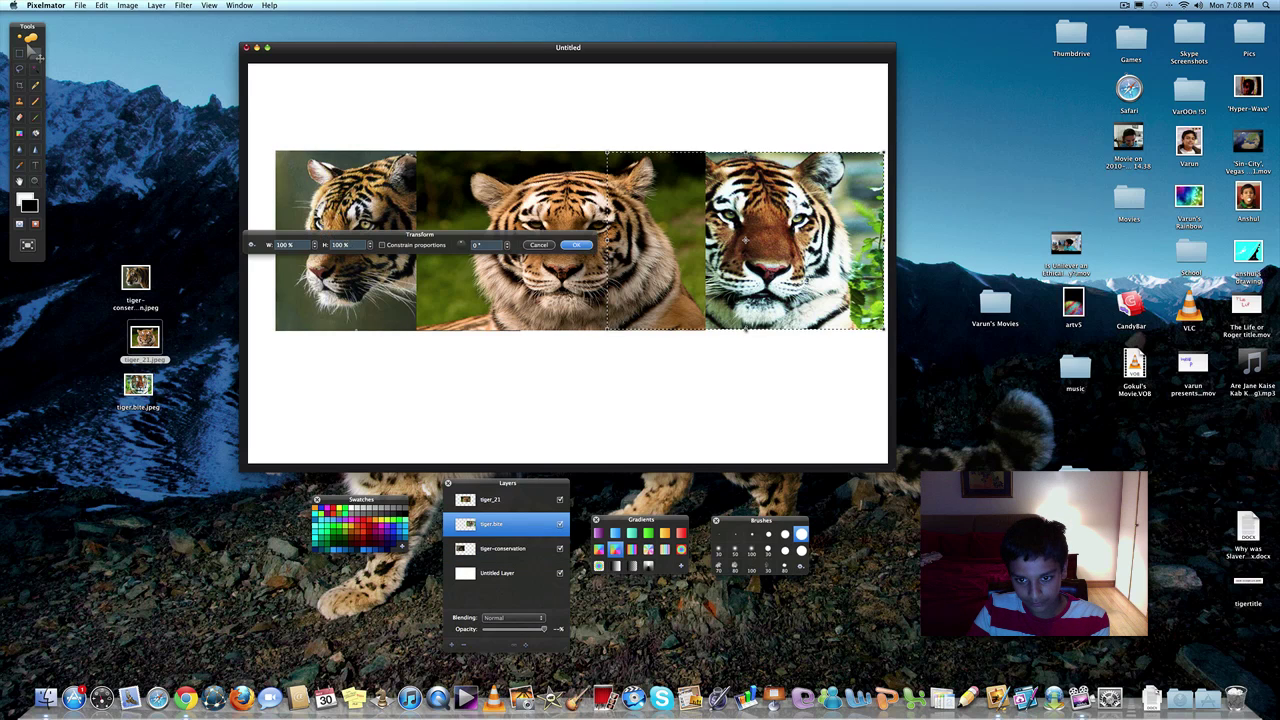
drag(746, 330, 746, 330)
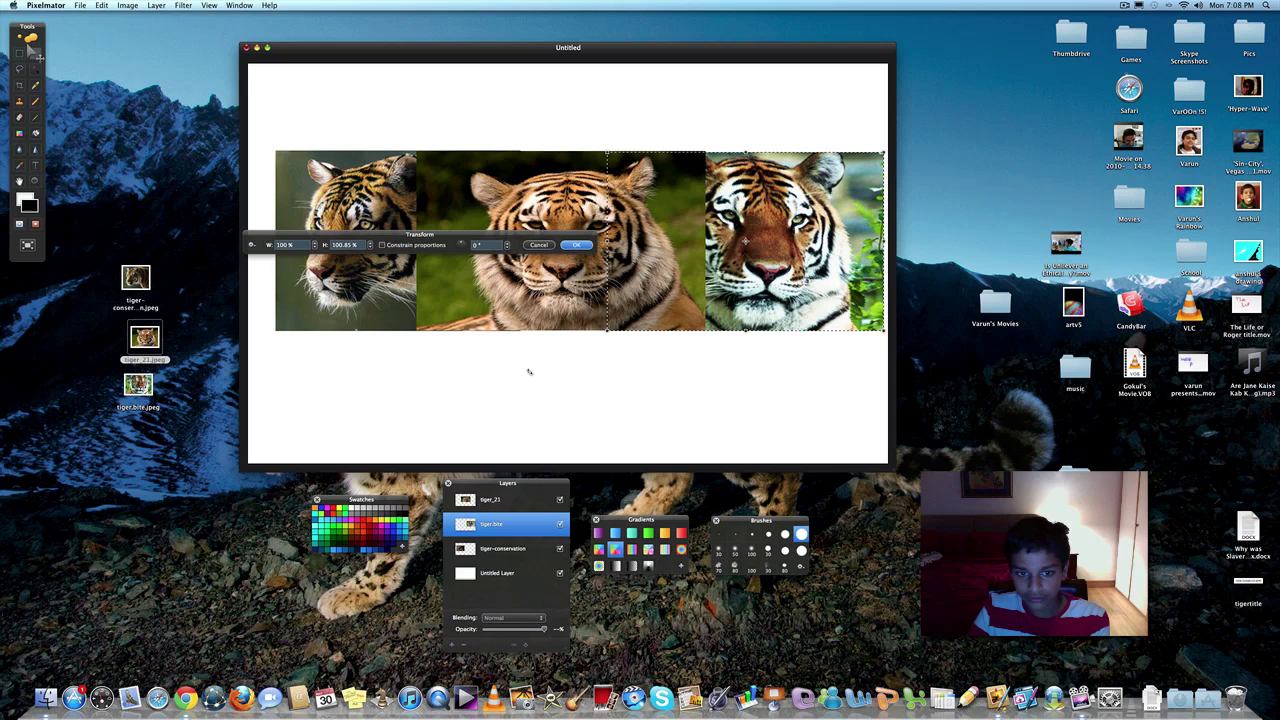
click(578, 245)
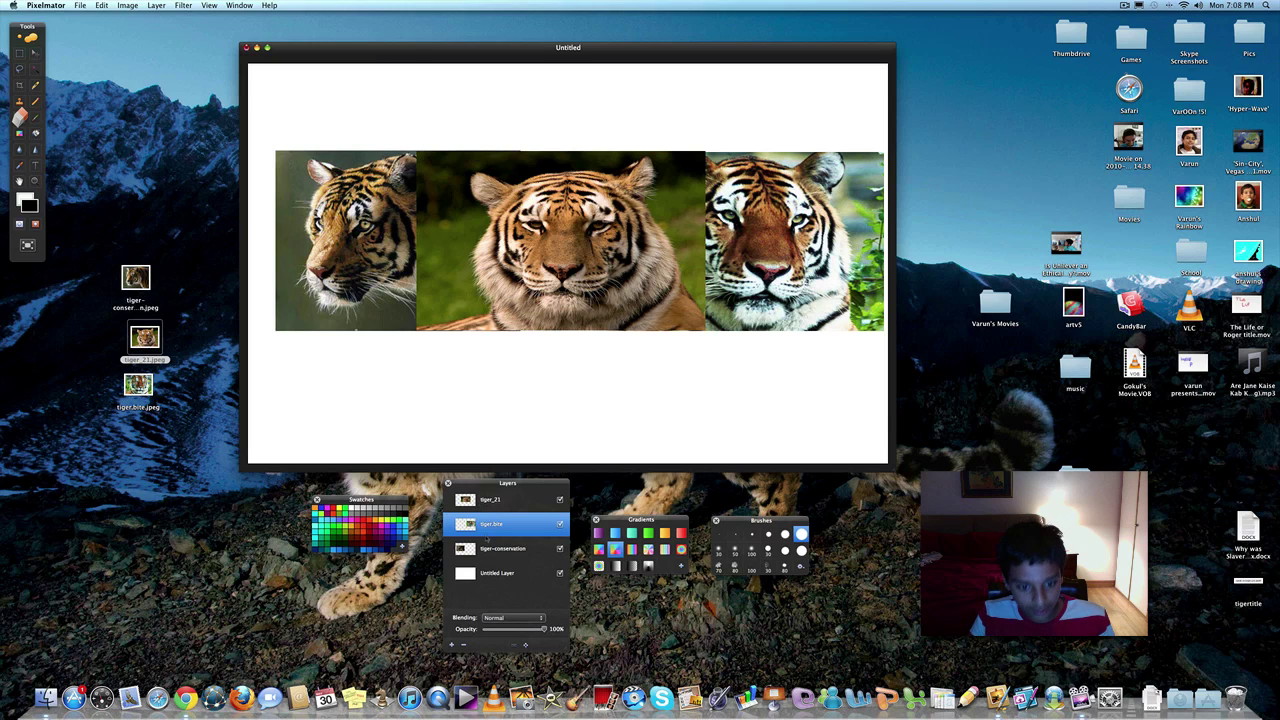
click(486, 502)
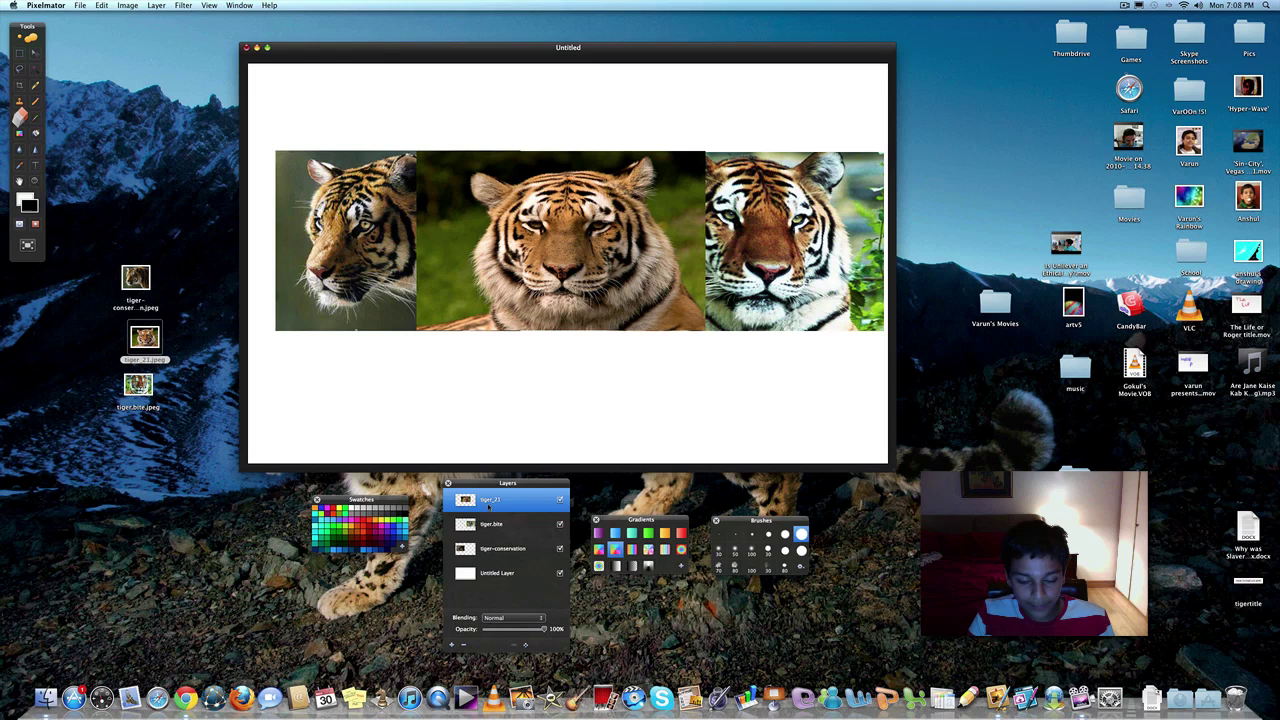
click(26, 40)
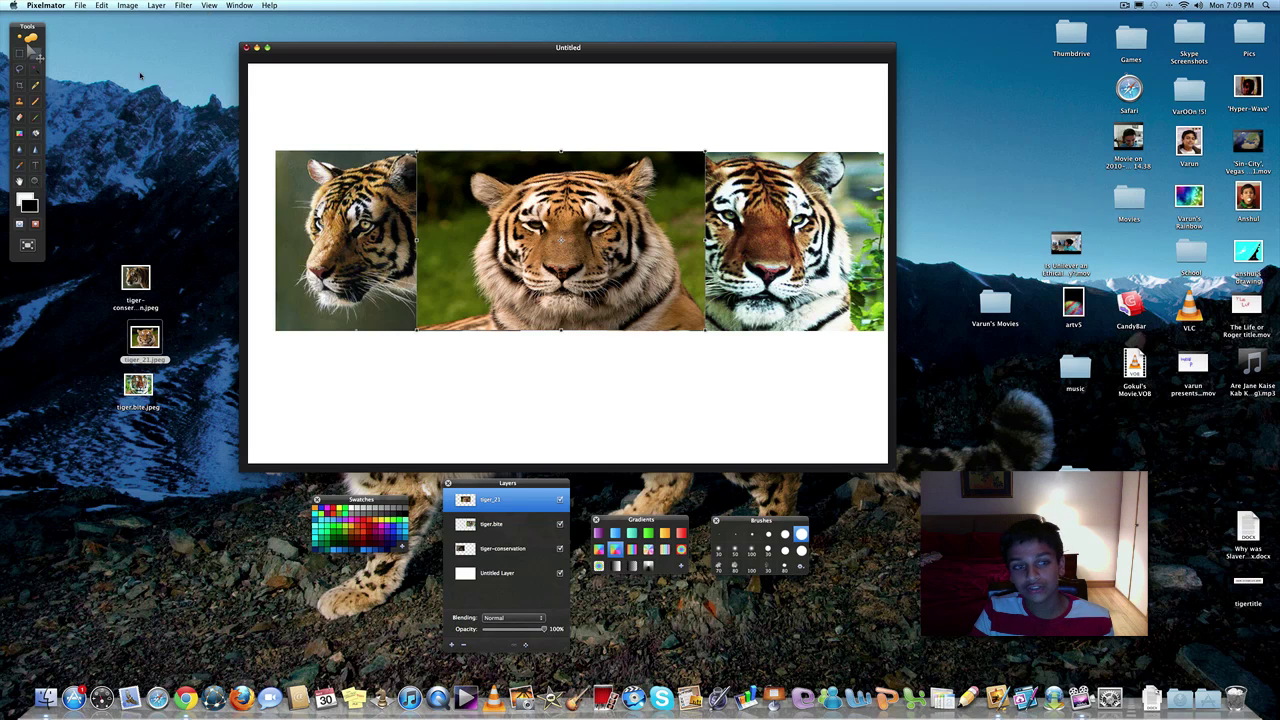
click(20, 116)
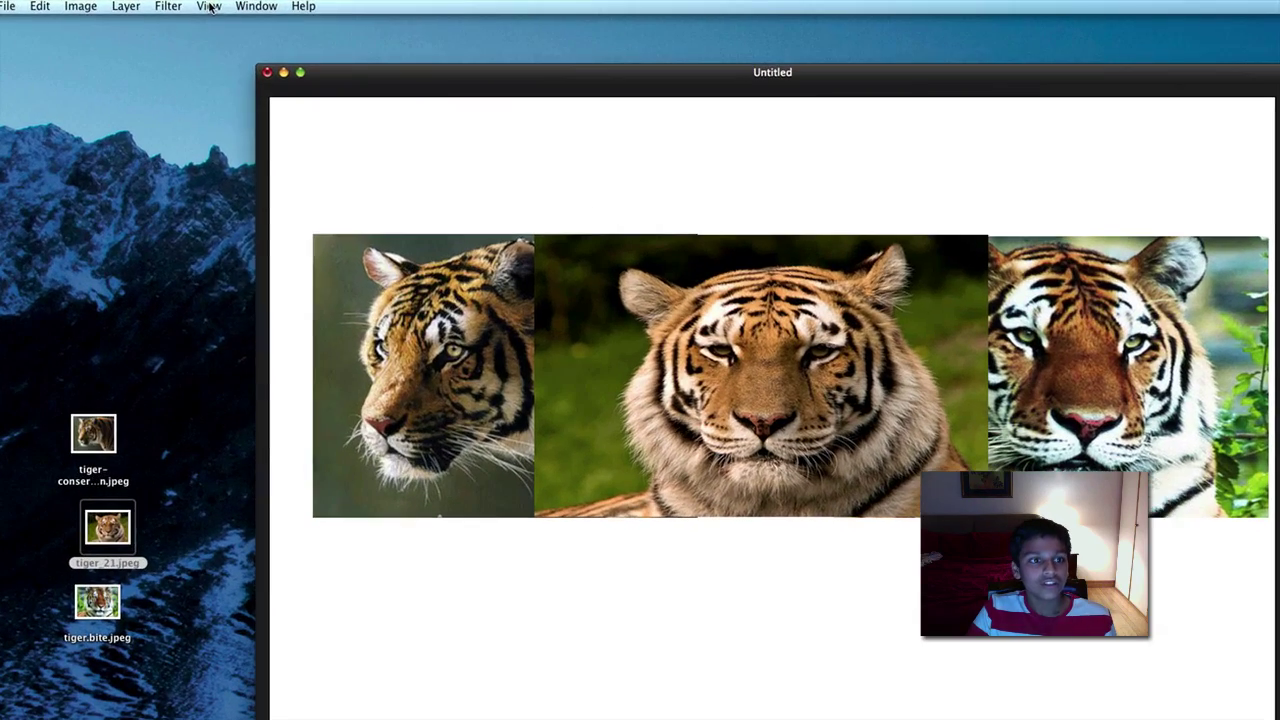
click(209, 5)
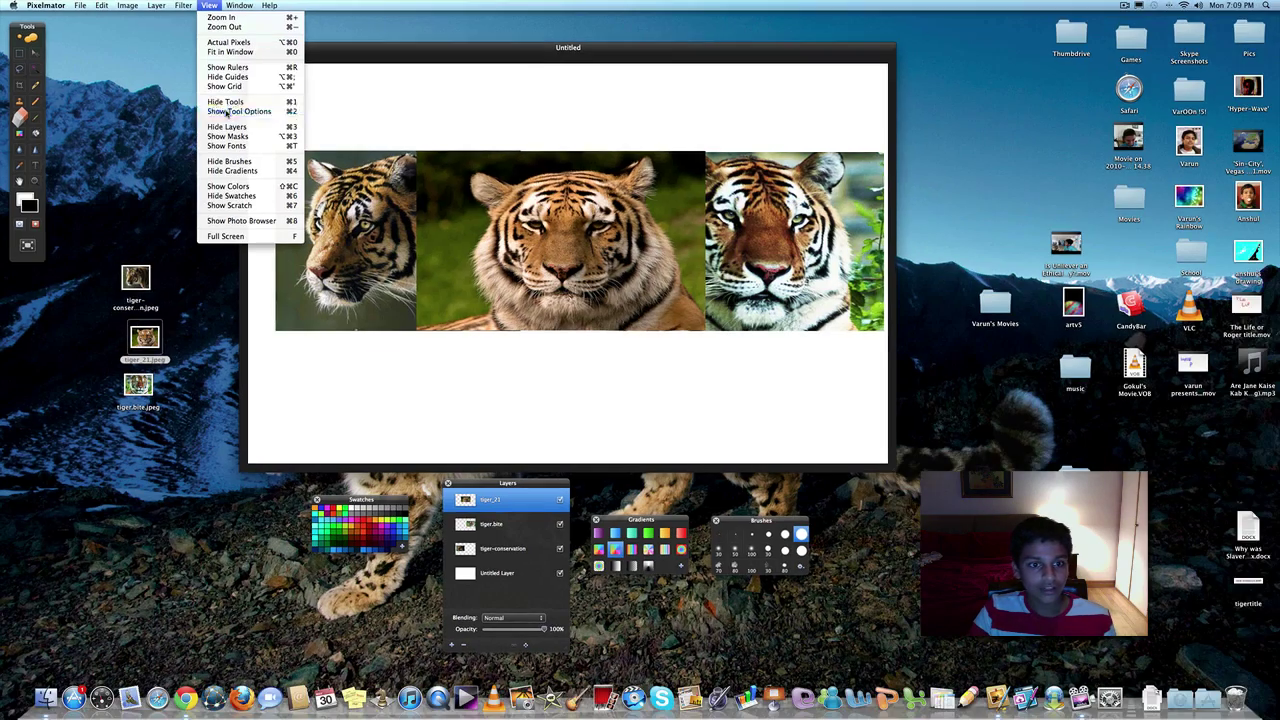
click(228, 111)
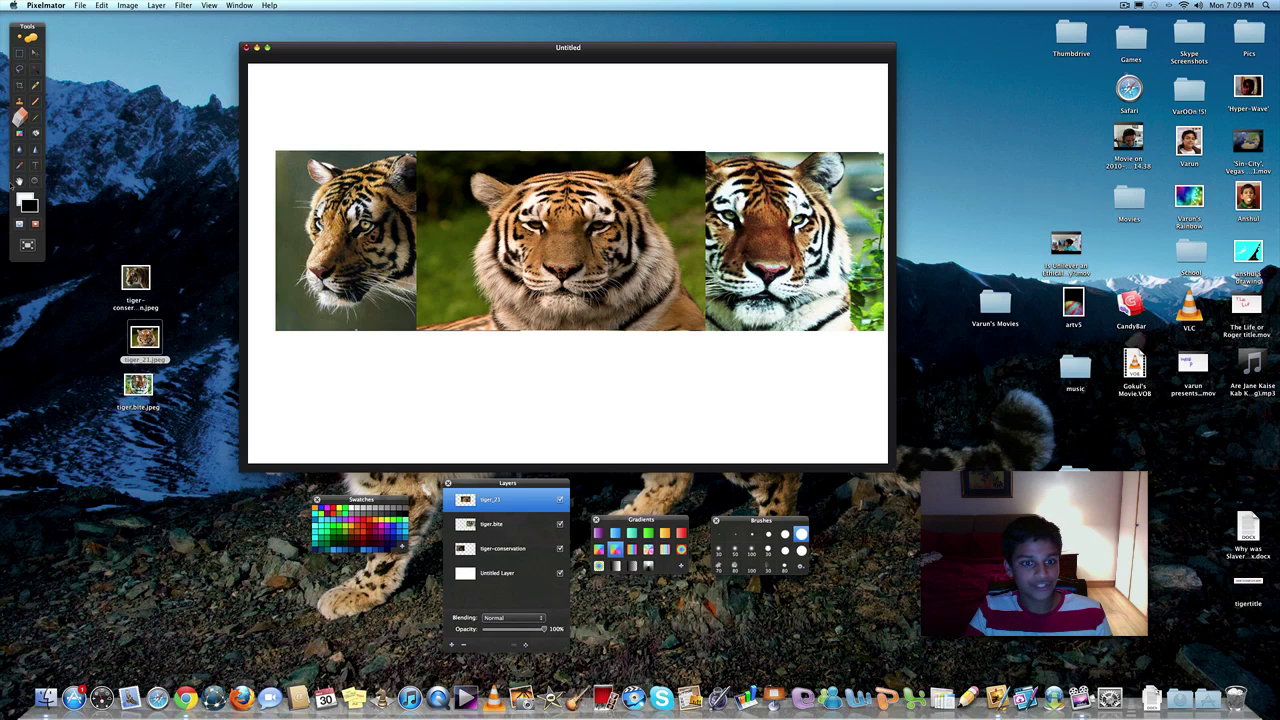
- Select the tiger_21 layer and erase its left edge with the Eraser tool
click(31, 45)
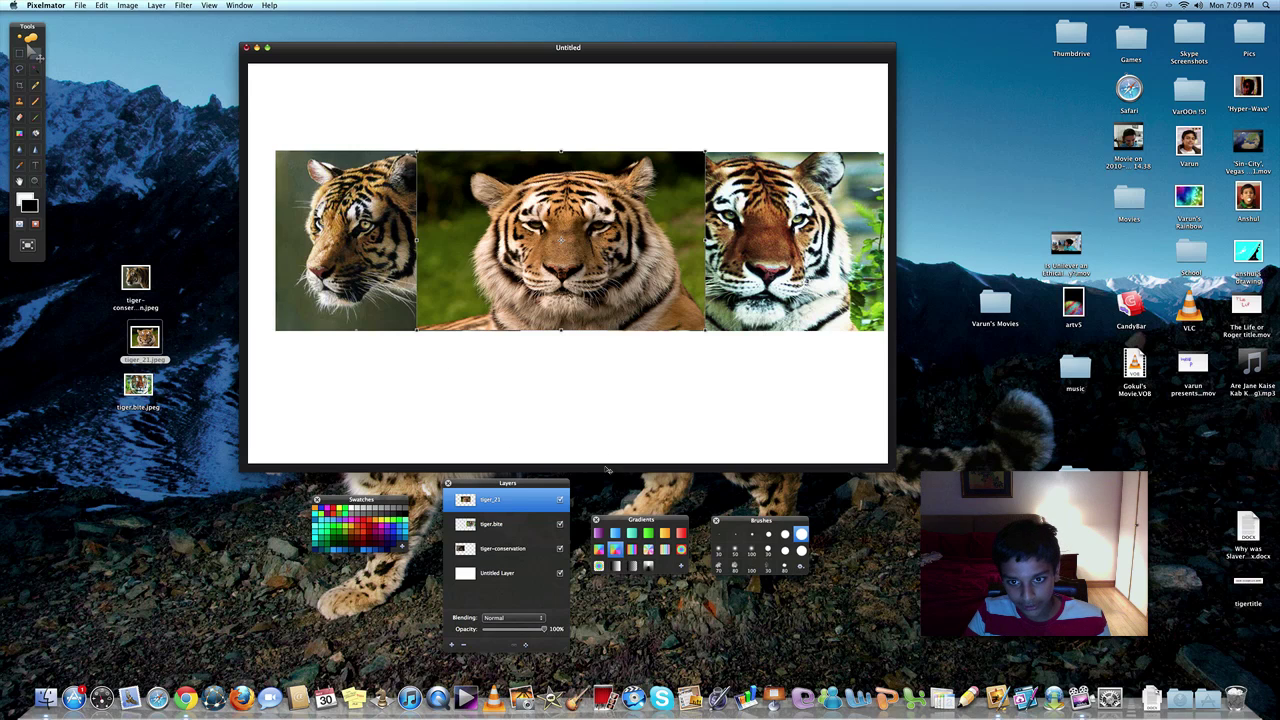
double_click(486, 530)
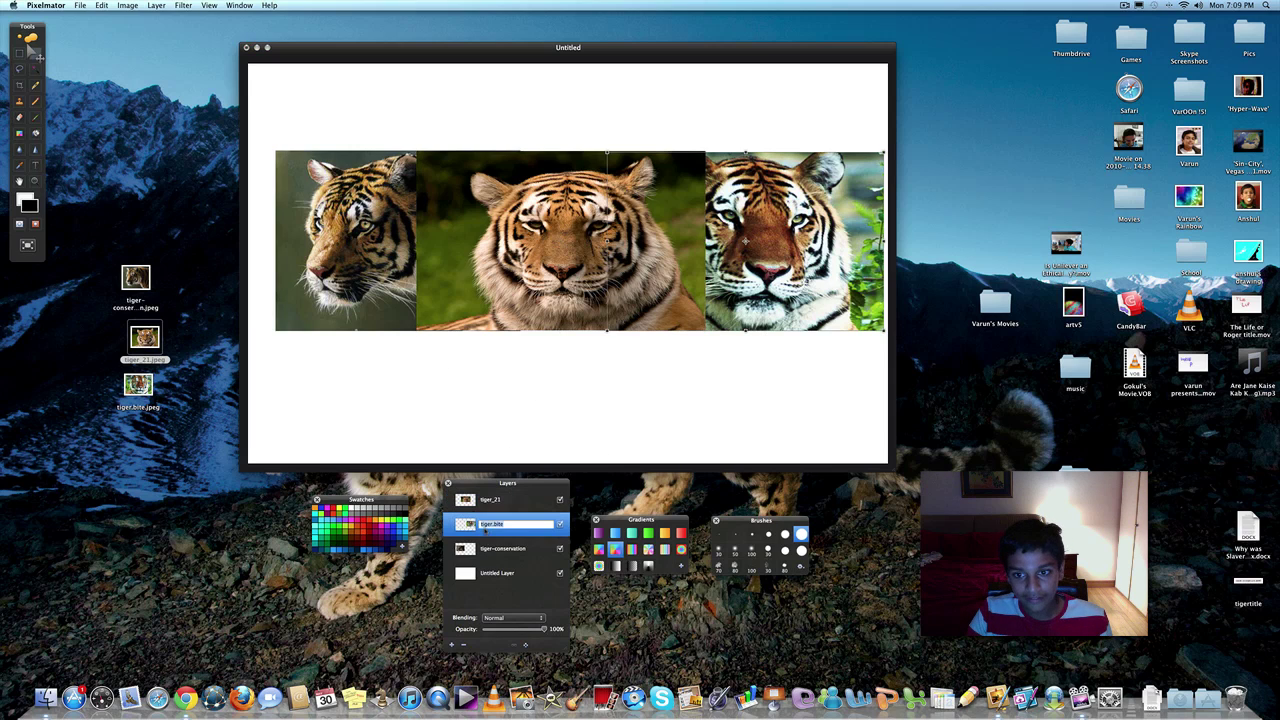
click(476, 500)
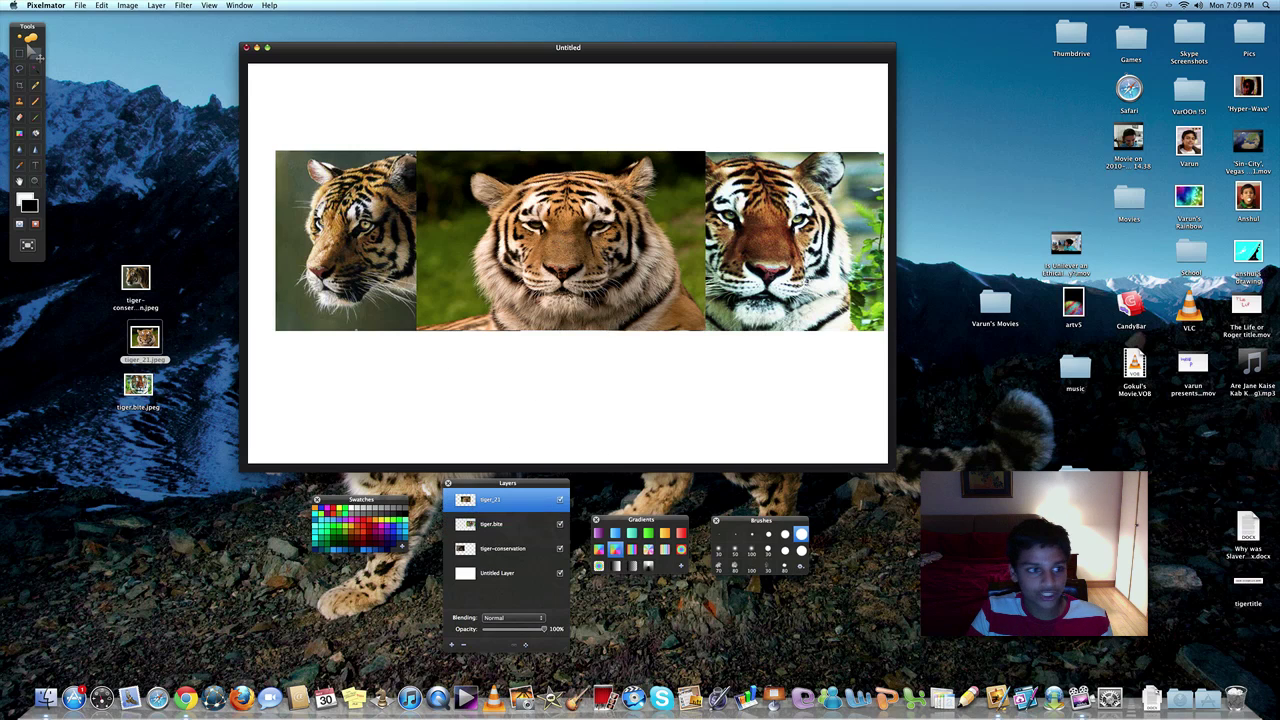
click(19, 117)
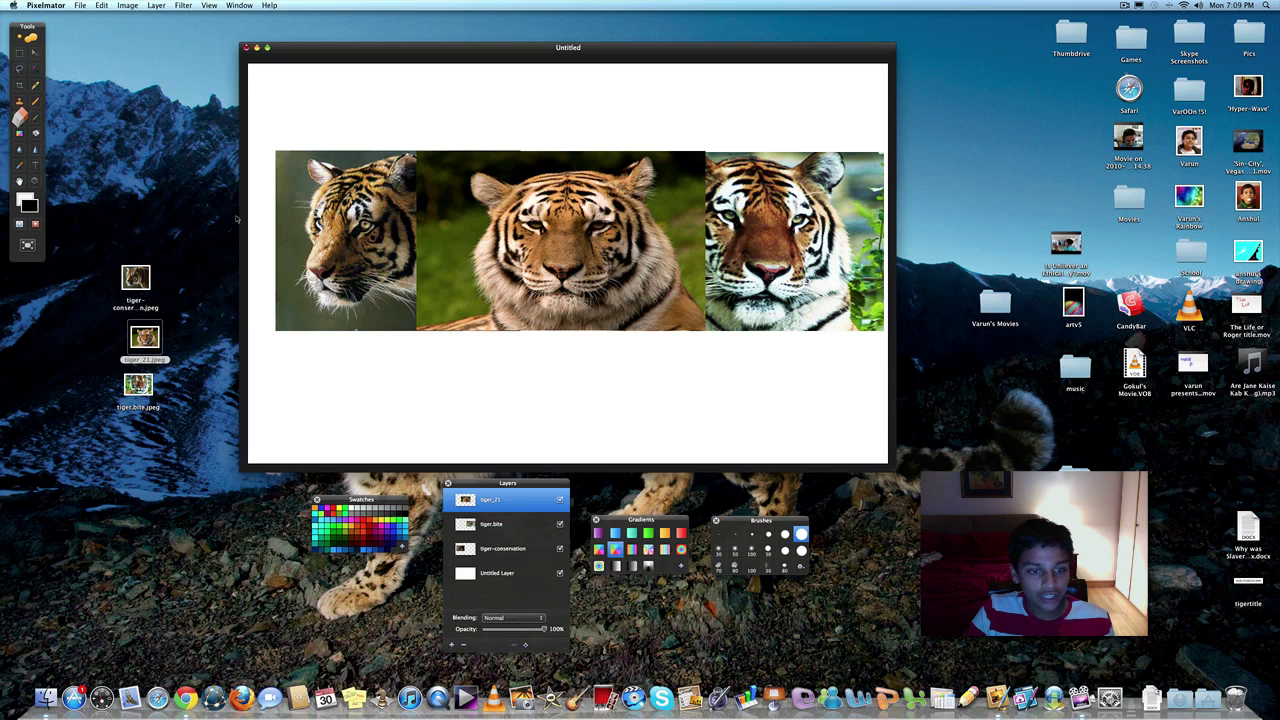
mouse_move(405, 178)
mouse_down()
mouse_move(434, 168)
mouse_move(414, 178)
mouse_move(433, 215)
mouse_move(483, 217)
mouse_move(458, 255)
mouse_move(481, 303)
mouse_move(411, 320)
mouse_move(446, 312)
mouse_move(436, 318)
mouse_move(469, 285)
mouse_move(482, 302)
mouse_move(448, 292)
mouse_move(470, 226)
mouse_move(414, 212)
mouse_move(423, 307)
mouse_move(433, 276)
mouse_move(453, 268)
mouse_move(452, 226)
mouse_move(427, 247)
mouse_up()
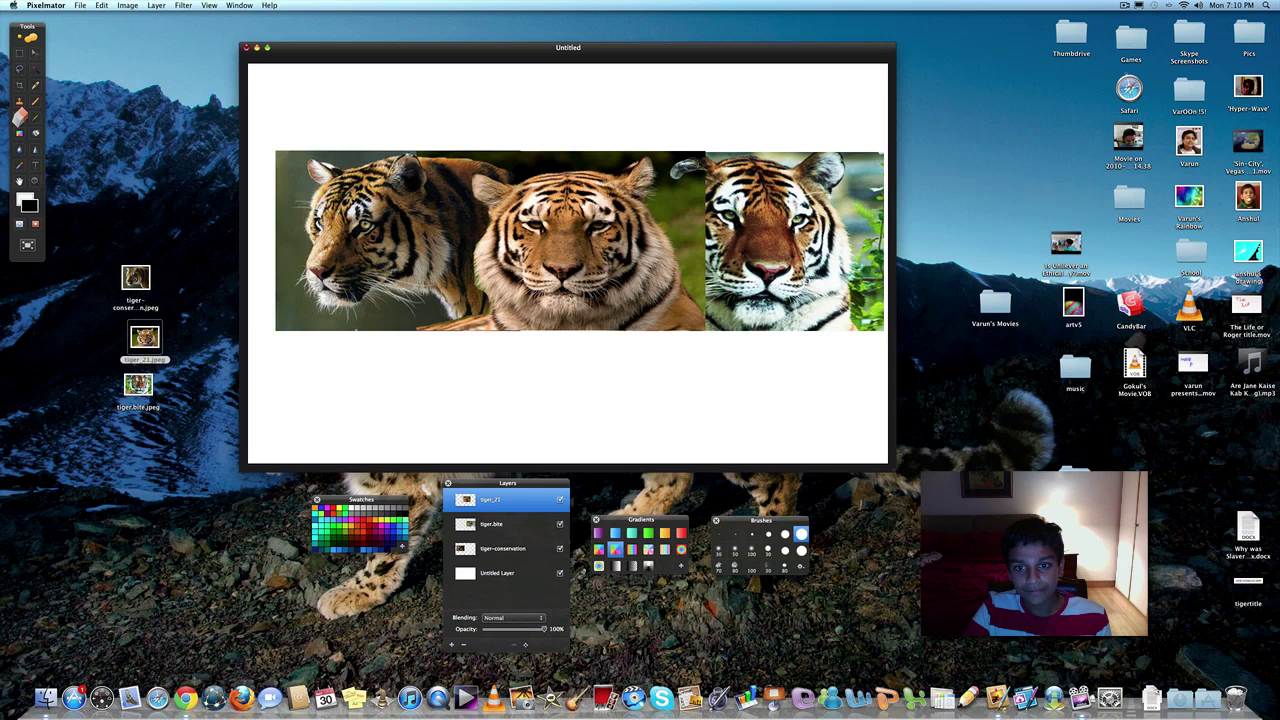
- Erase tiger_21's right edge, revealing the right tiger's ear beneath
mouse_move(690, 165)
mouse_down()
mouse_move(668, 168)
mouse_move(652, 197)
mouse_move(700, 305)
mouse_move(686, 230)
mouse_move(701, 246)
mouse_move(702, 205)
mouse_move(686, 181)
mouse_move(666, 190)
mouse_move(686, 218)
mouse_move(668, 201)
mouse_move(697, 158)
mouse_move(681, 156)
mouse_move(705, 158)
mouse_move(661, 178)
mouse_move(676, 156)
mouse_up()
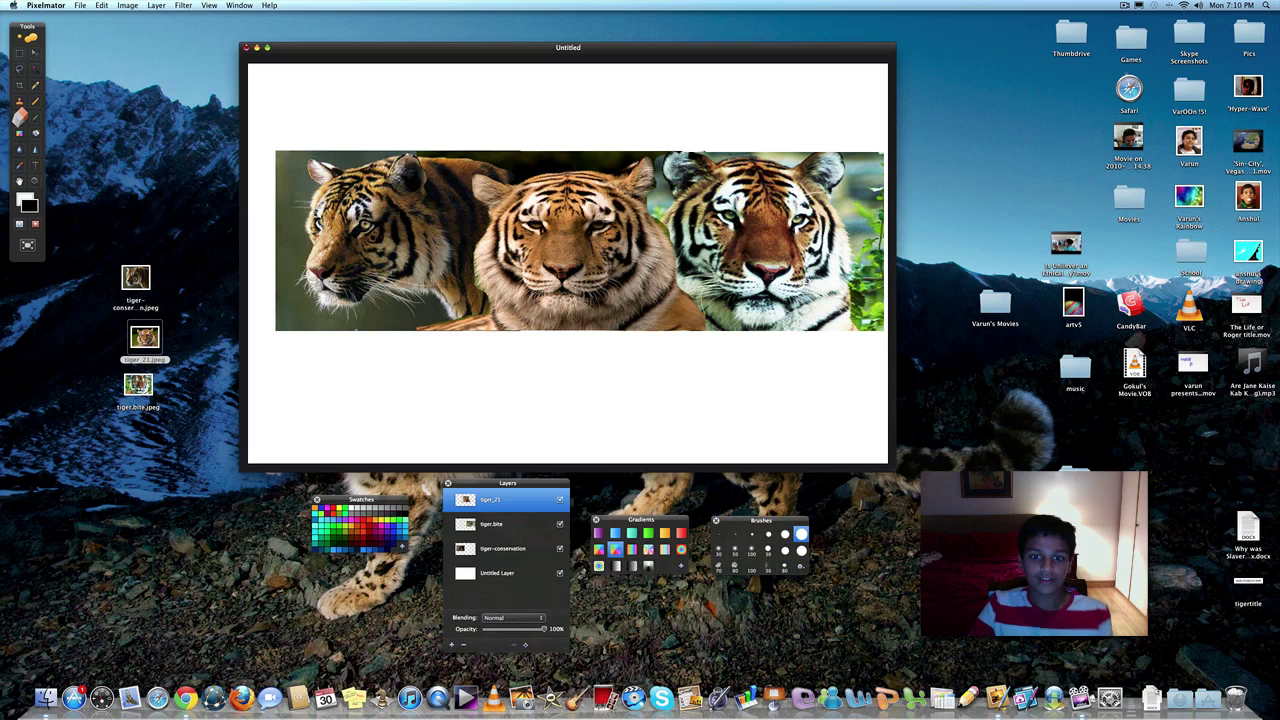